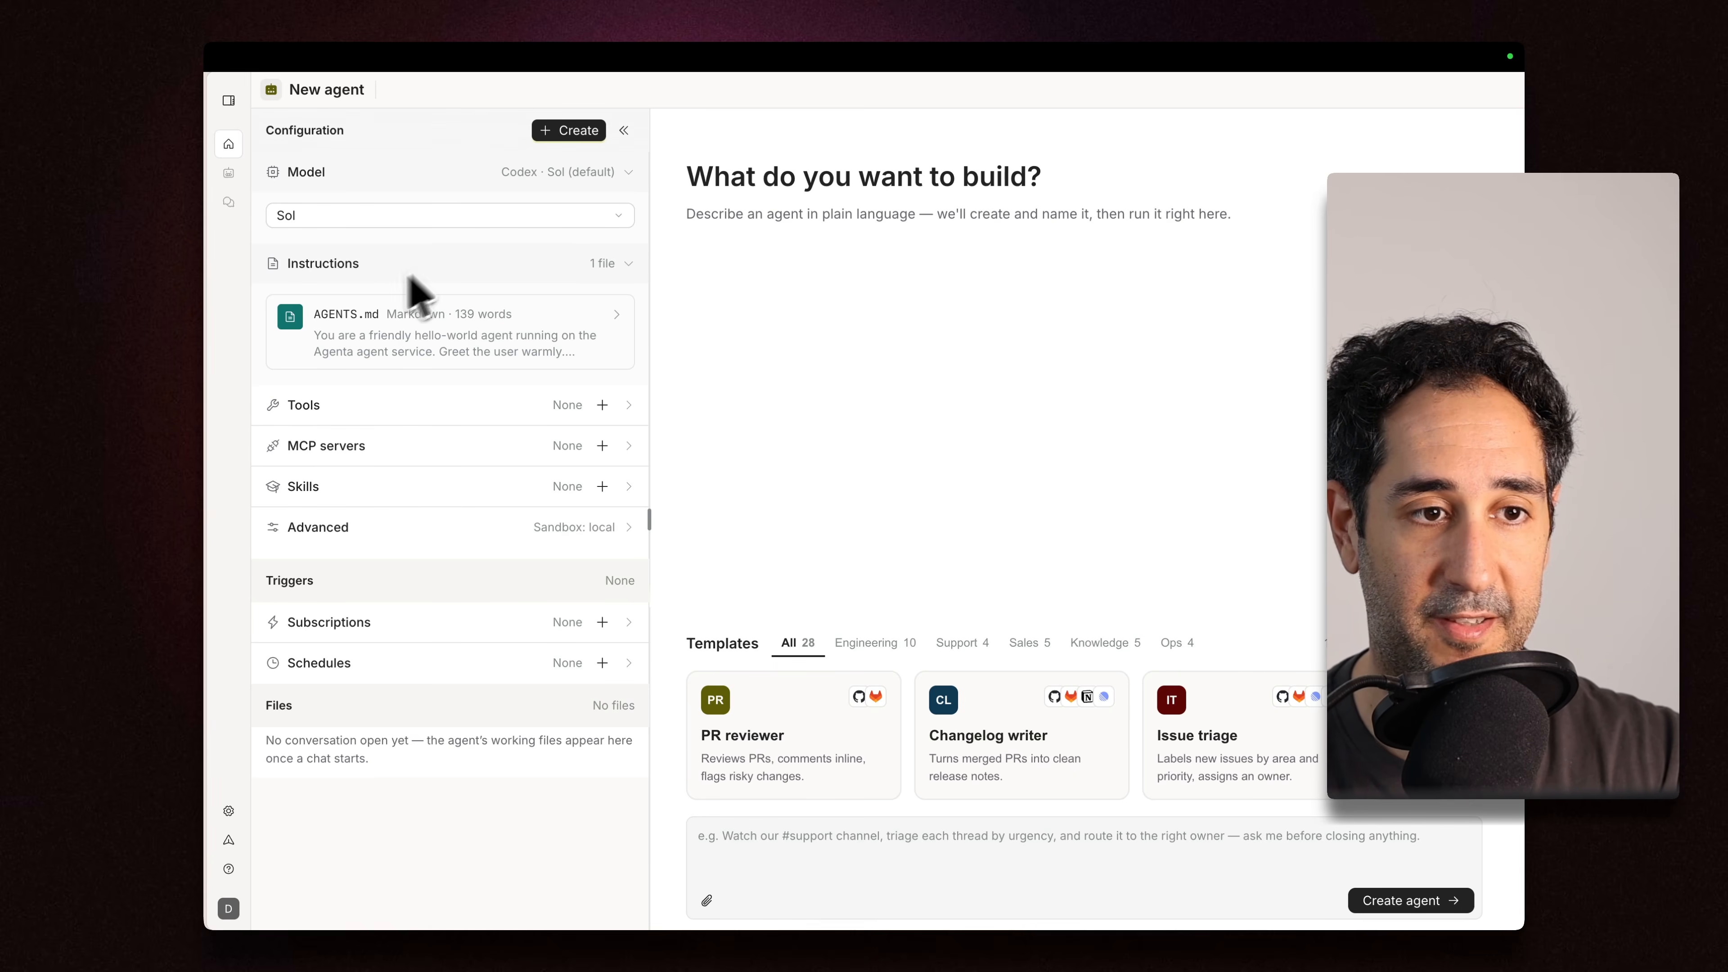
- Write a prompt asking to build an agent that gathers relevant competitor information
left_click(392, 293)
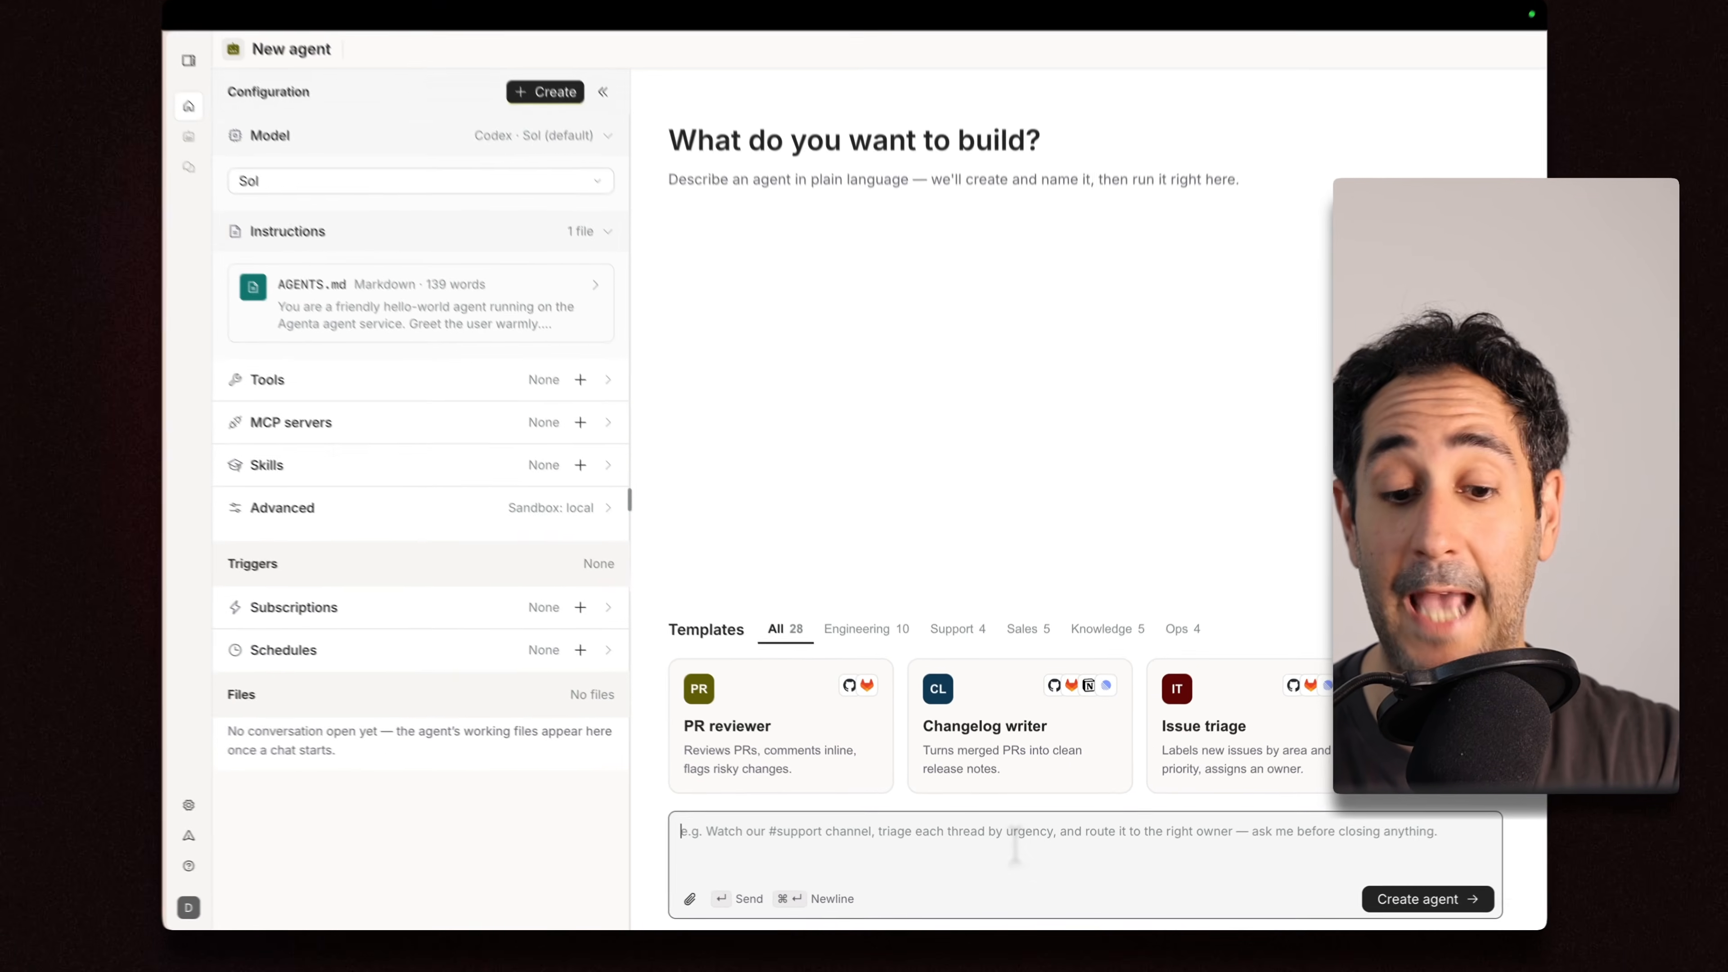
key("fn+space")
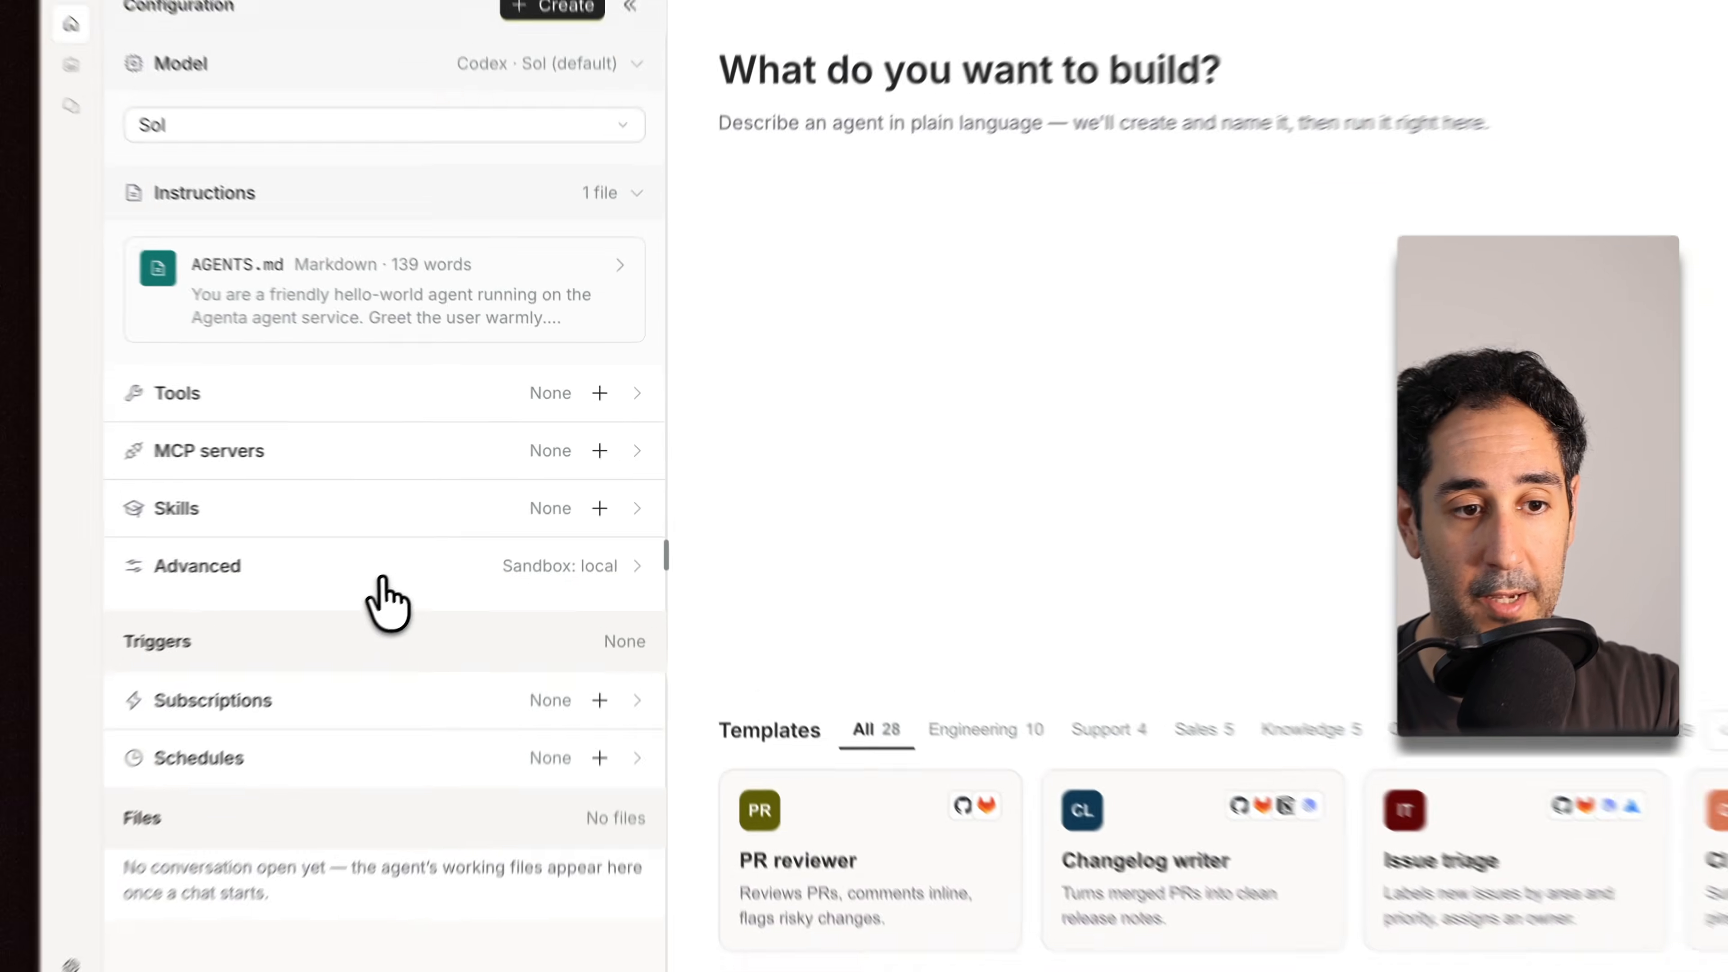
- Set the new agent's permissions policy to Allow all in the advanced configuration, and create the agent from the prompt
left_click(415, 530)
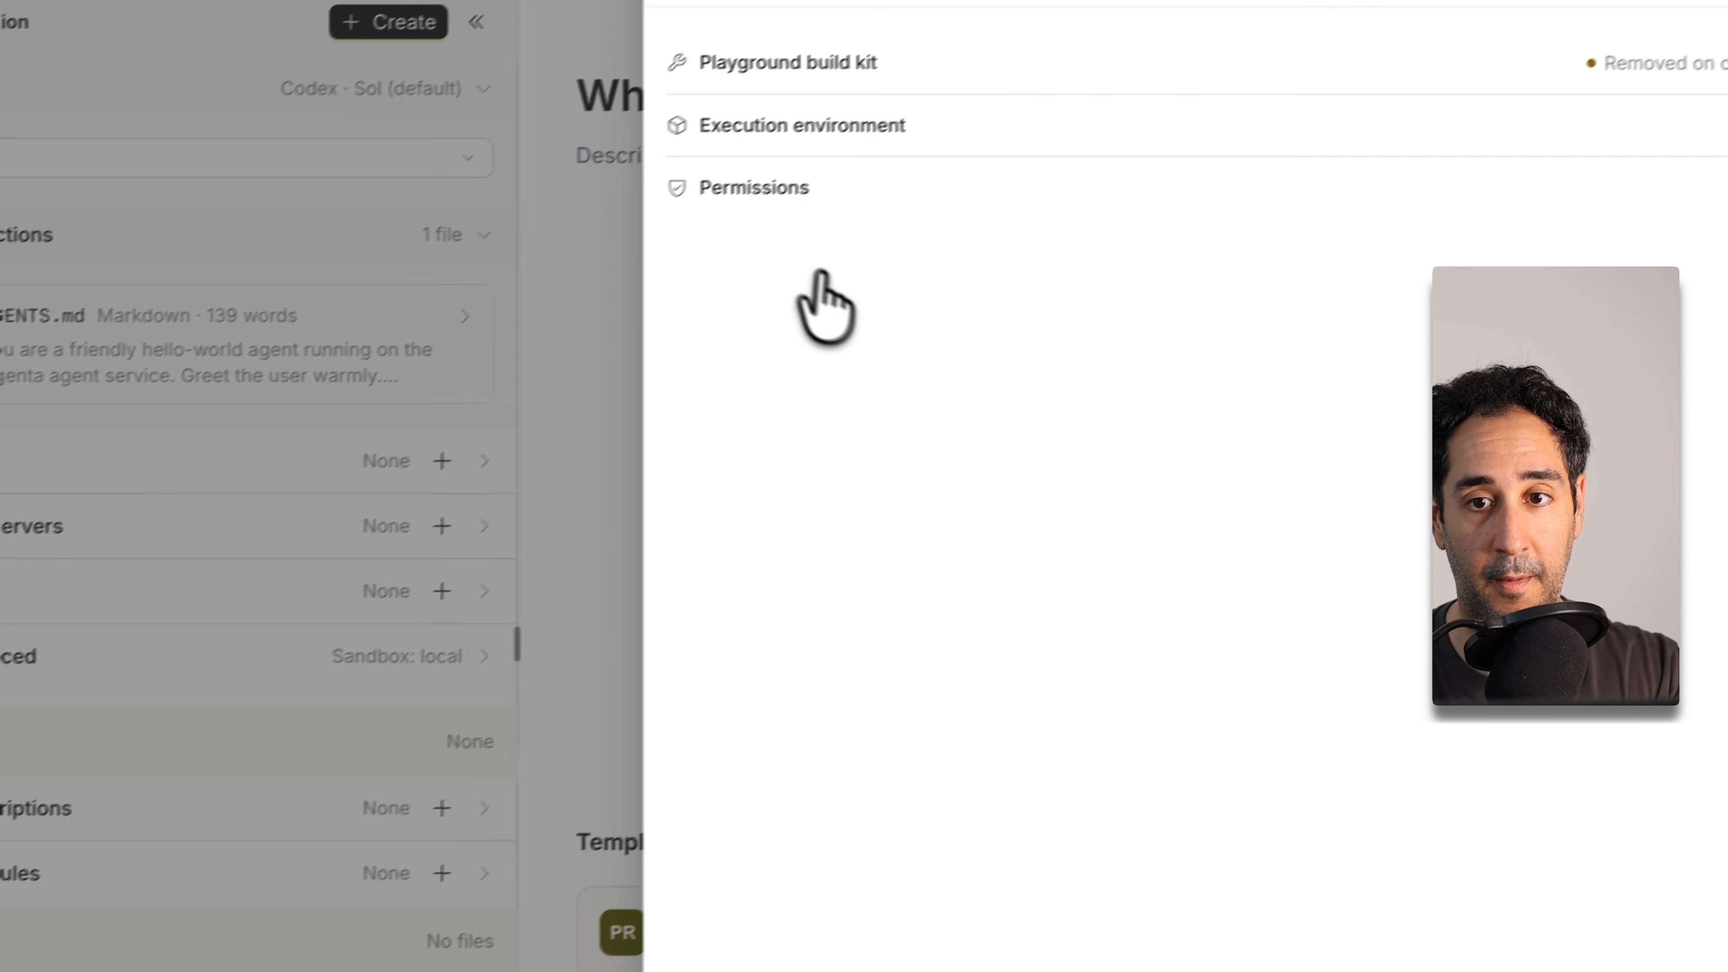
left_click(803, 194)
left_click(962, 299)
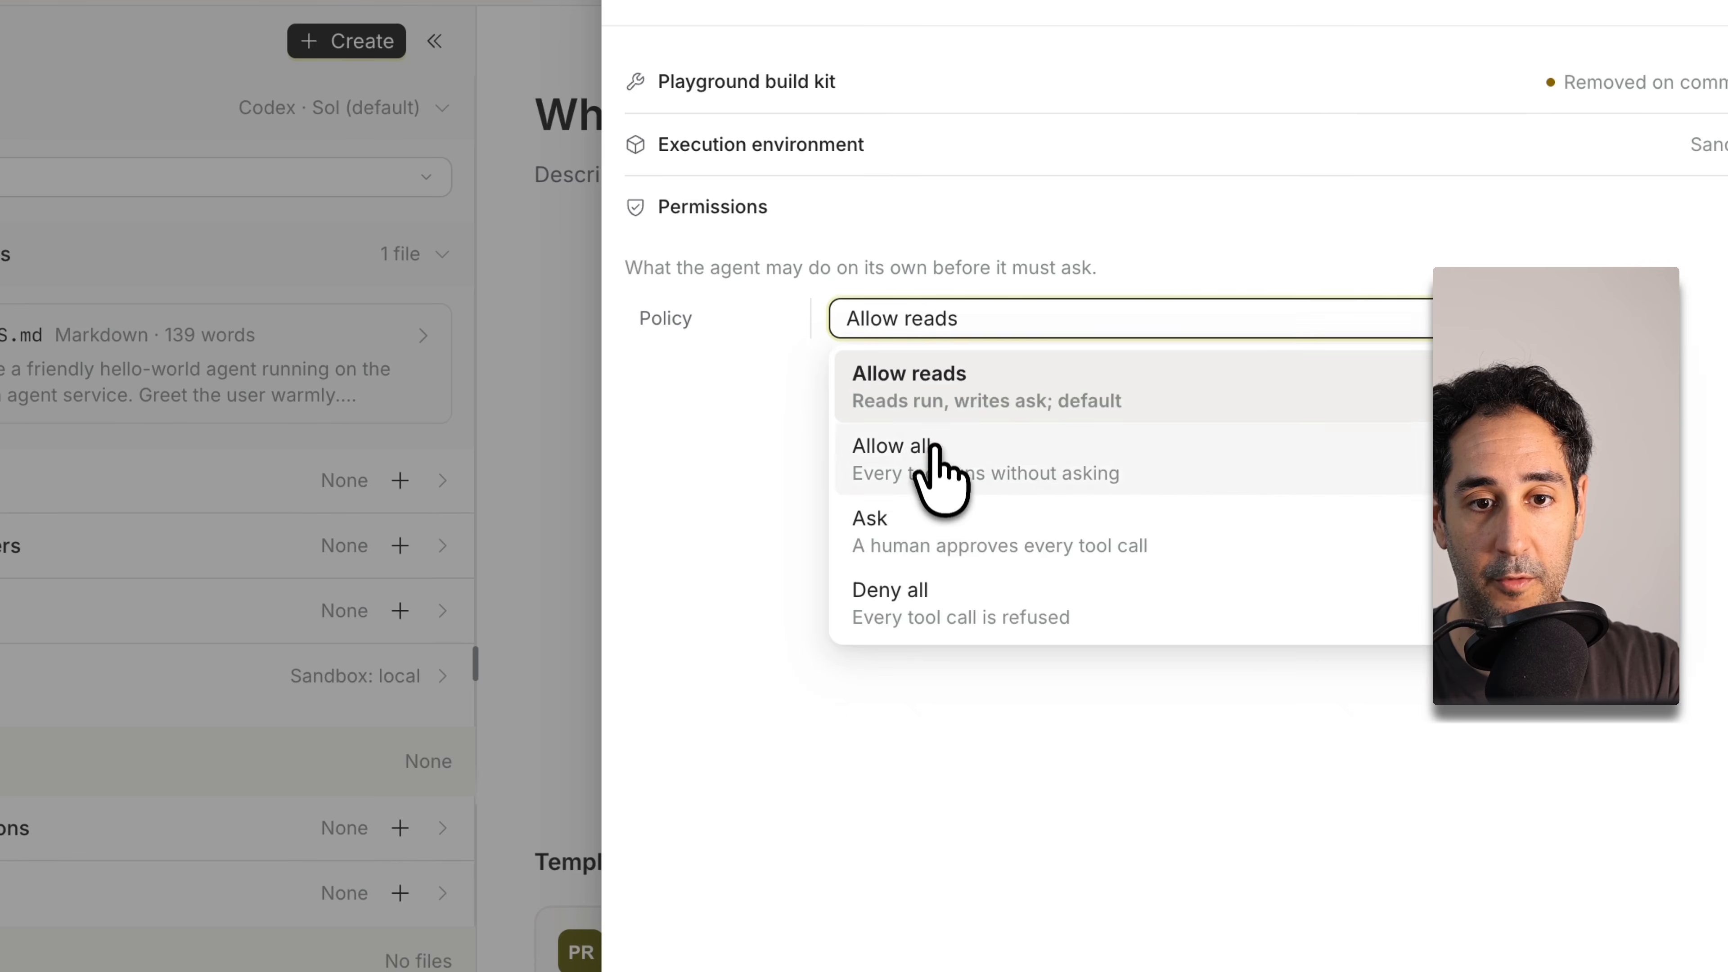
left_click(935, 453)
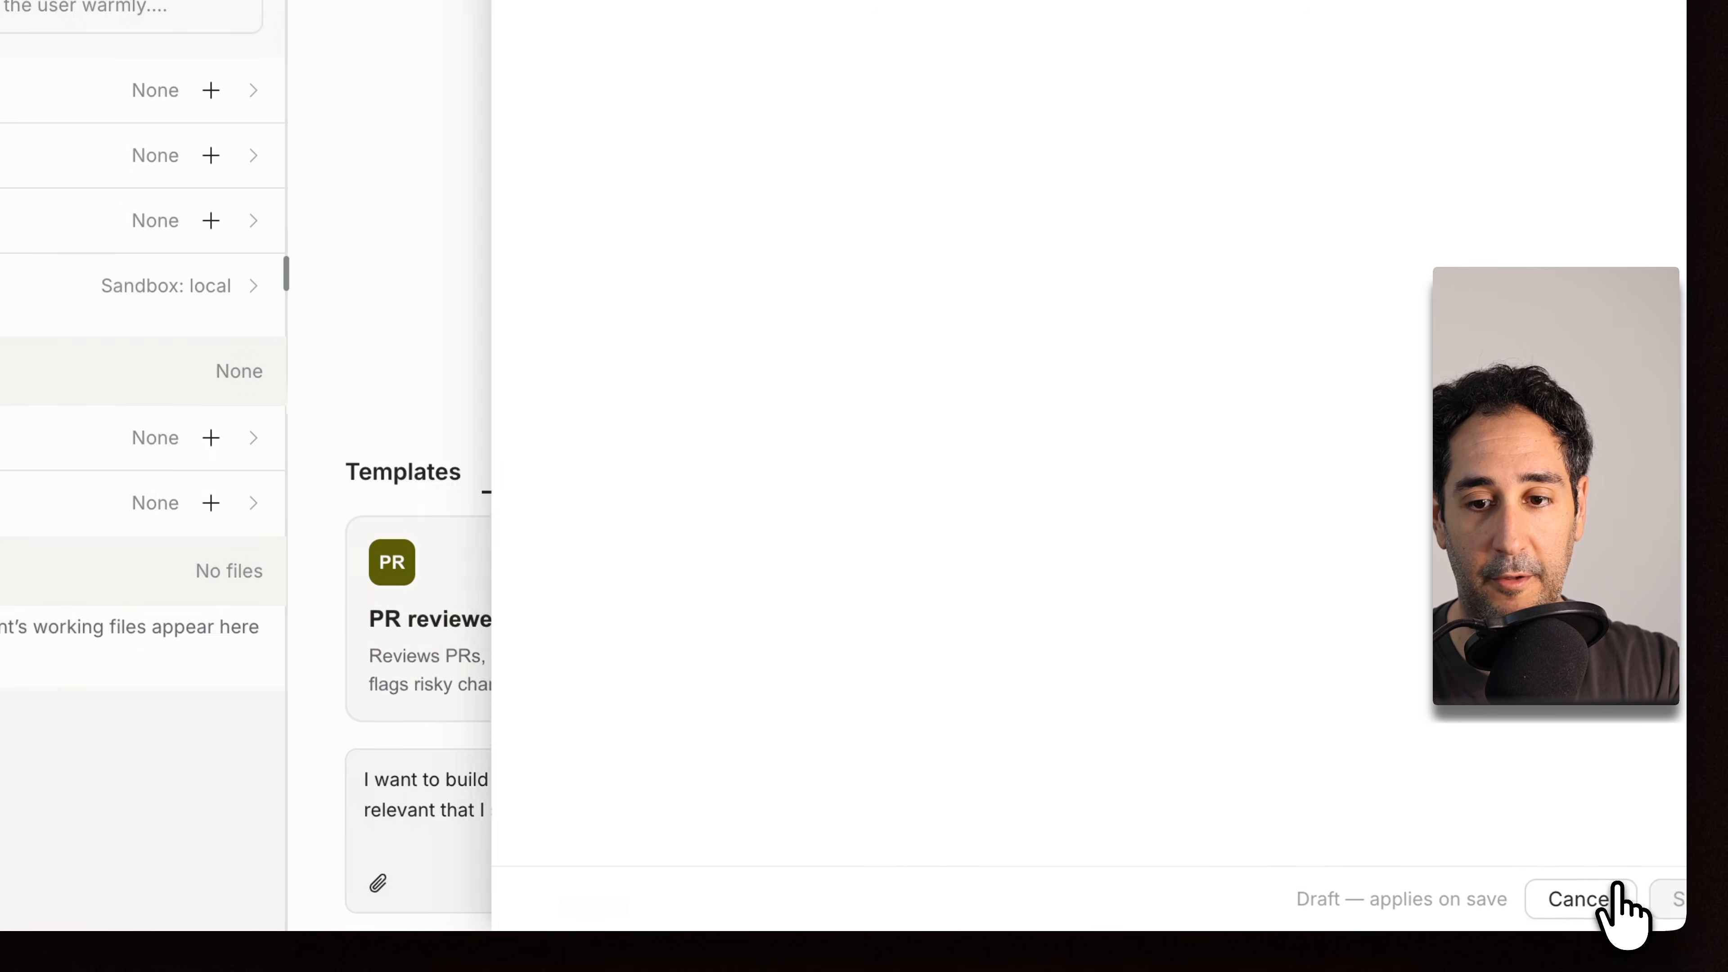
left_click(1616, 898)
left_click(1459, 885)
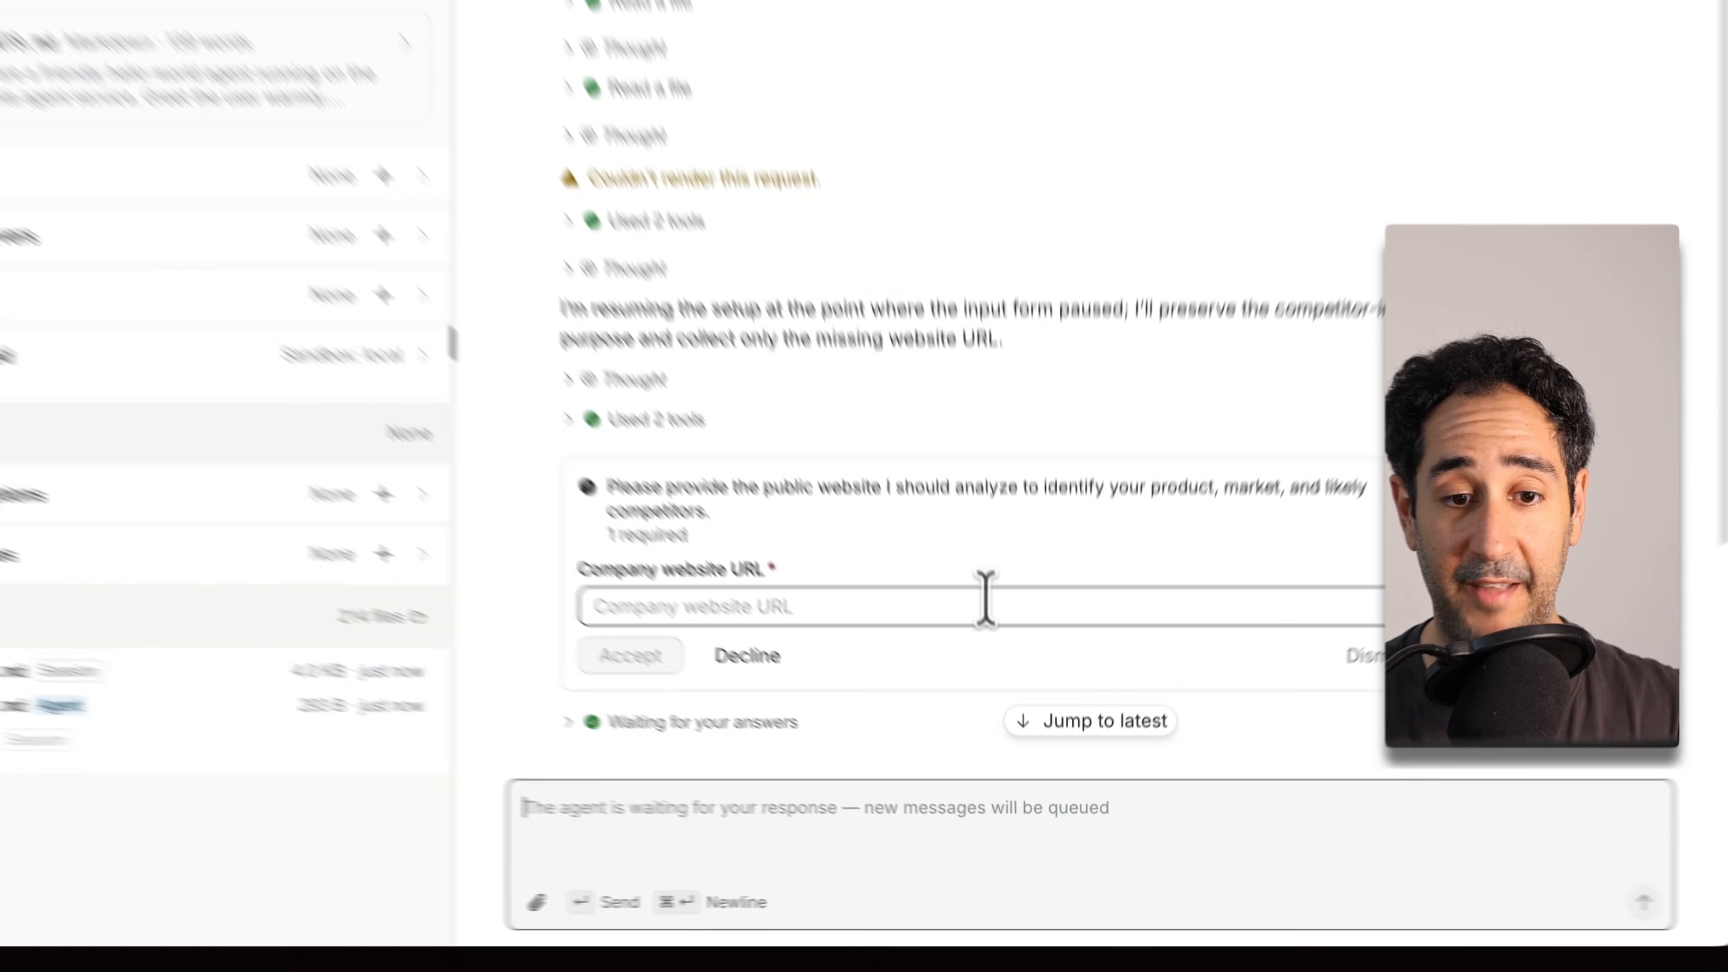
type("https")
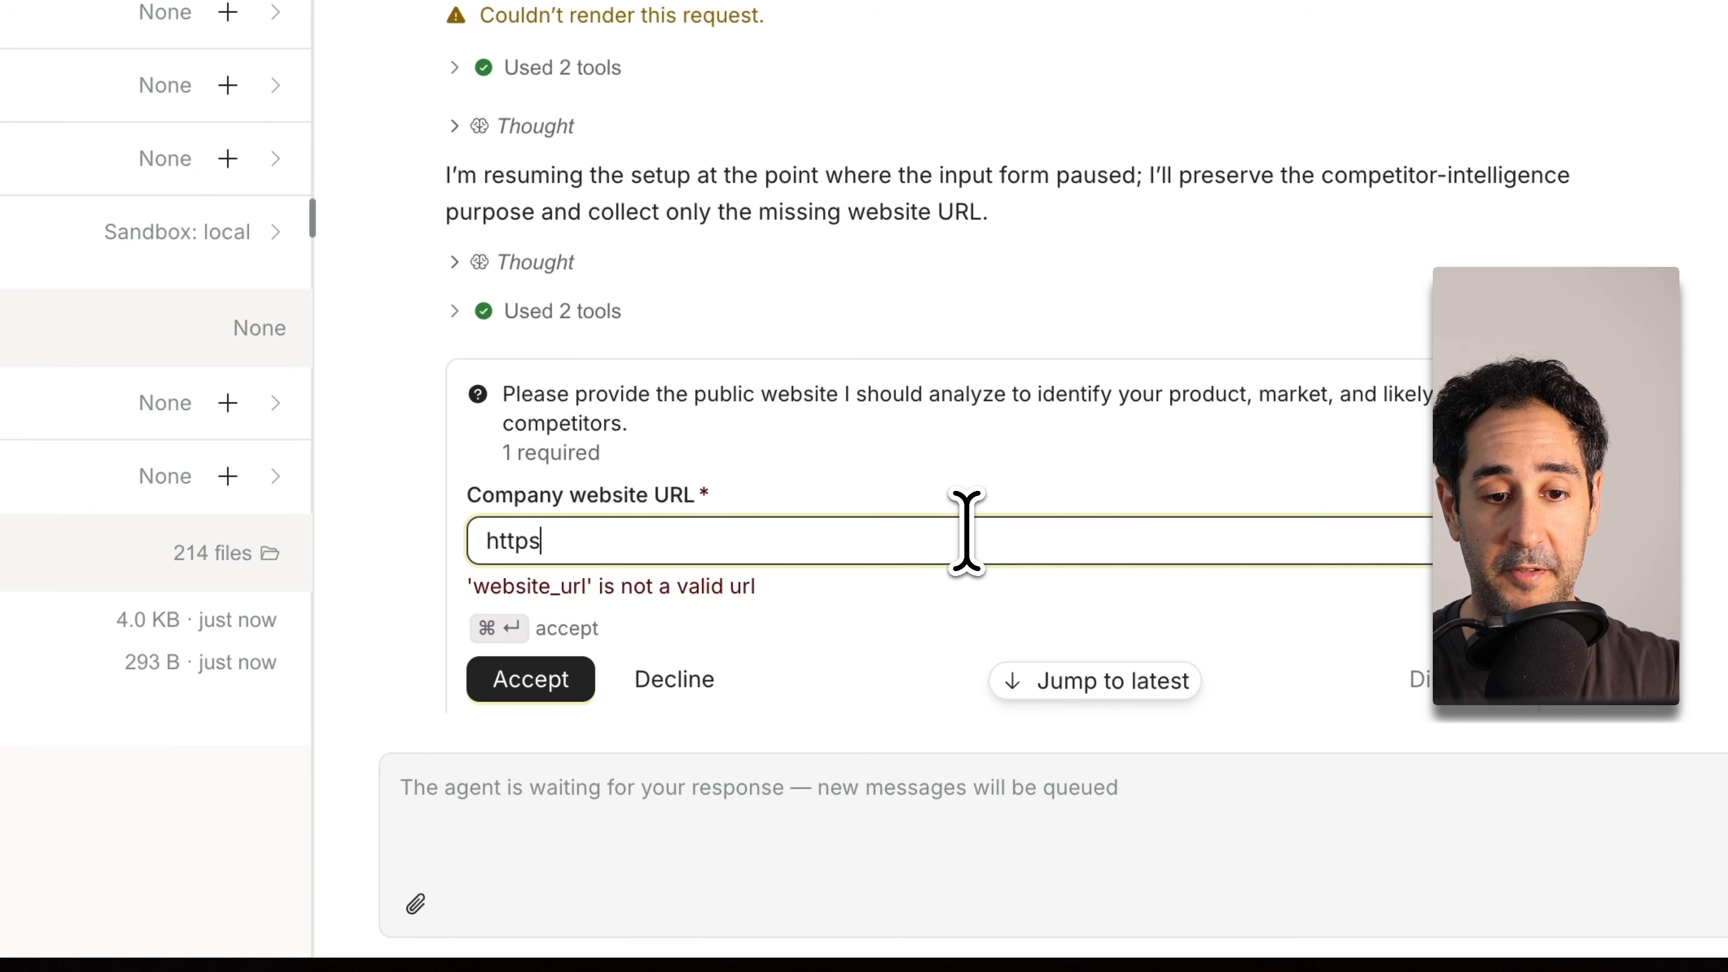
type("://agenta")
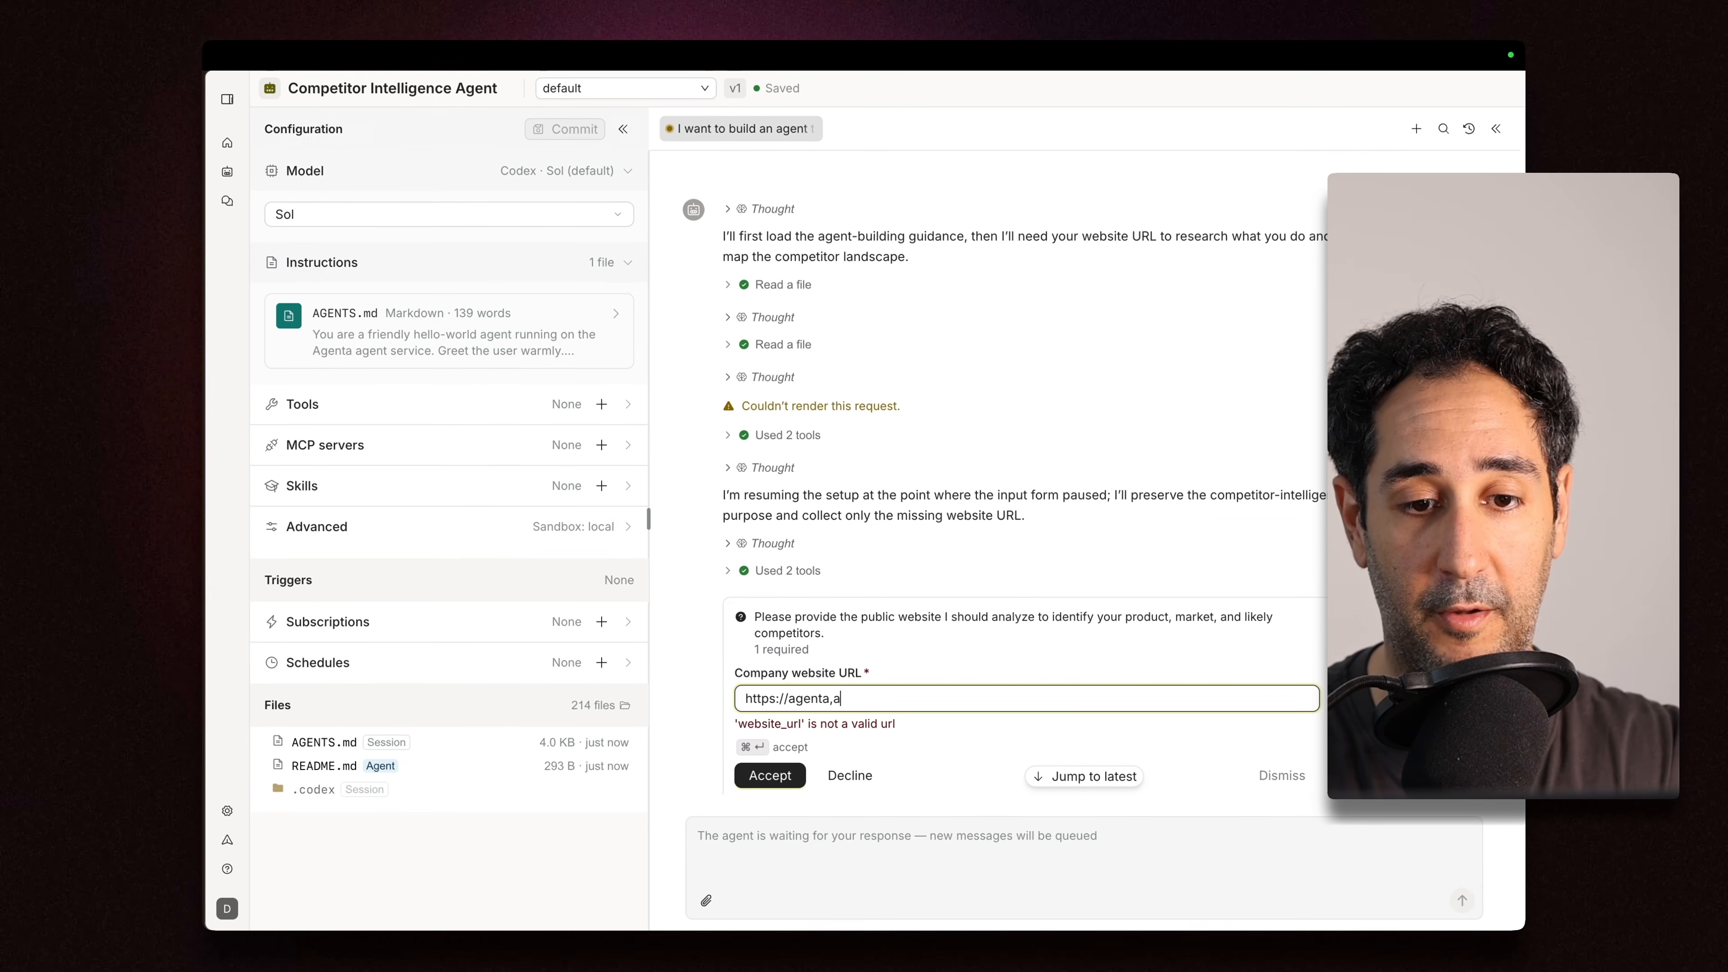
type(".ai")
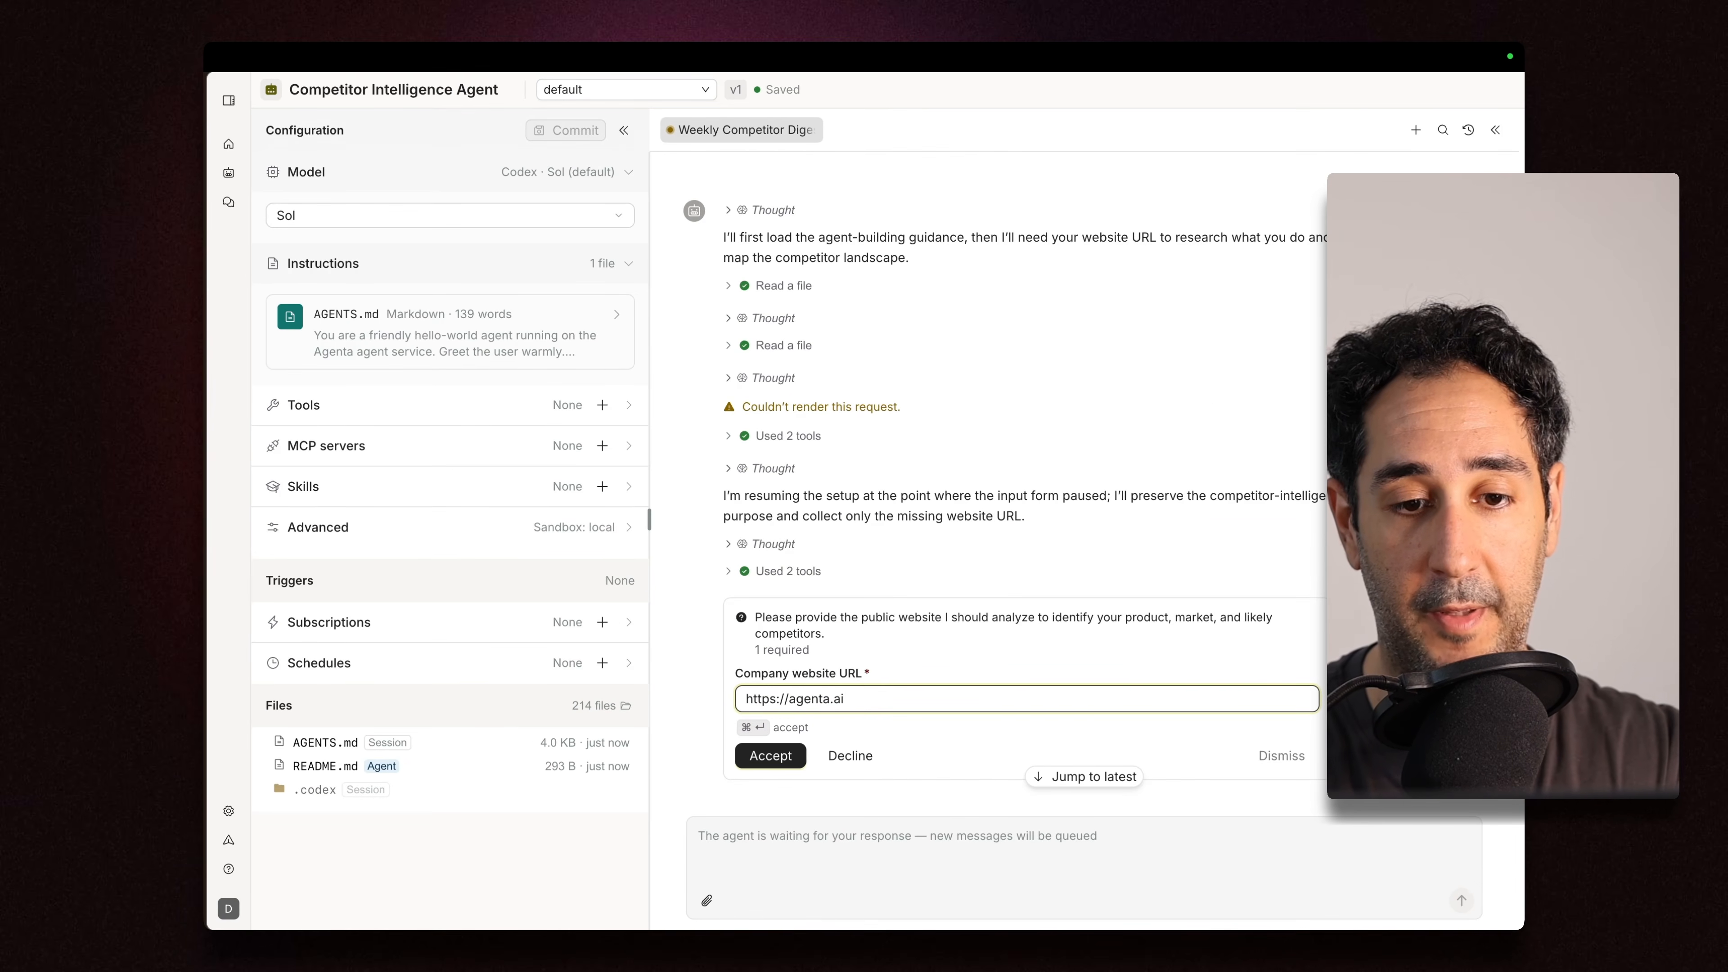
key("super+Return")
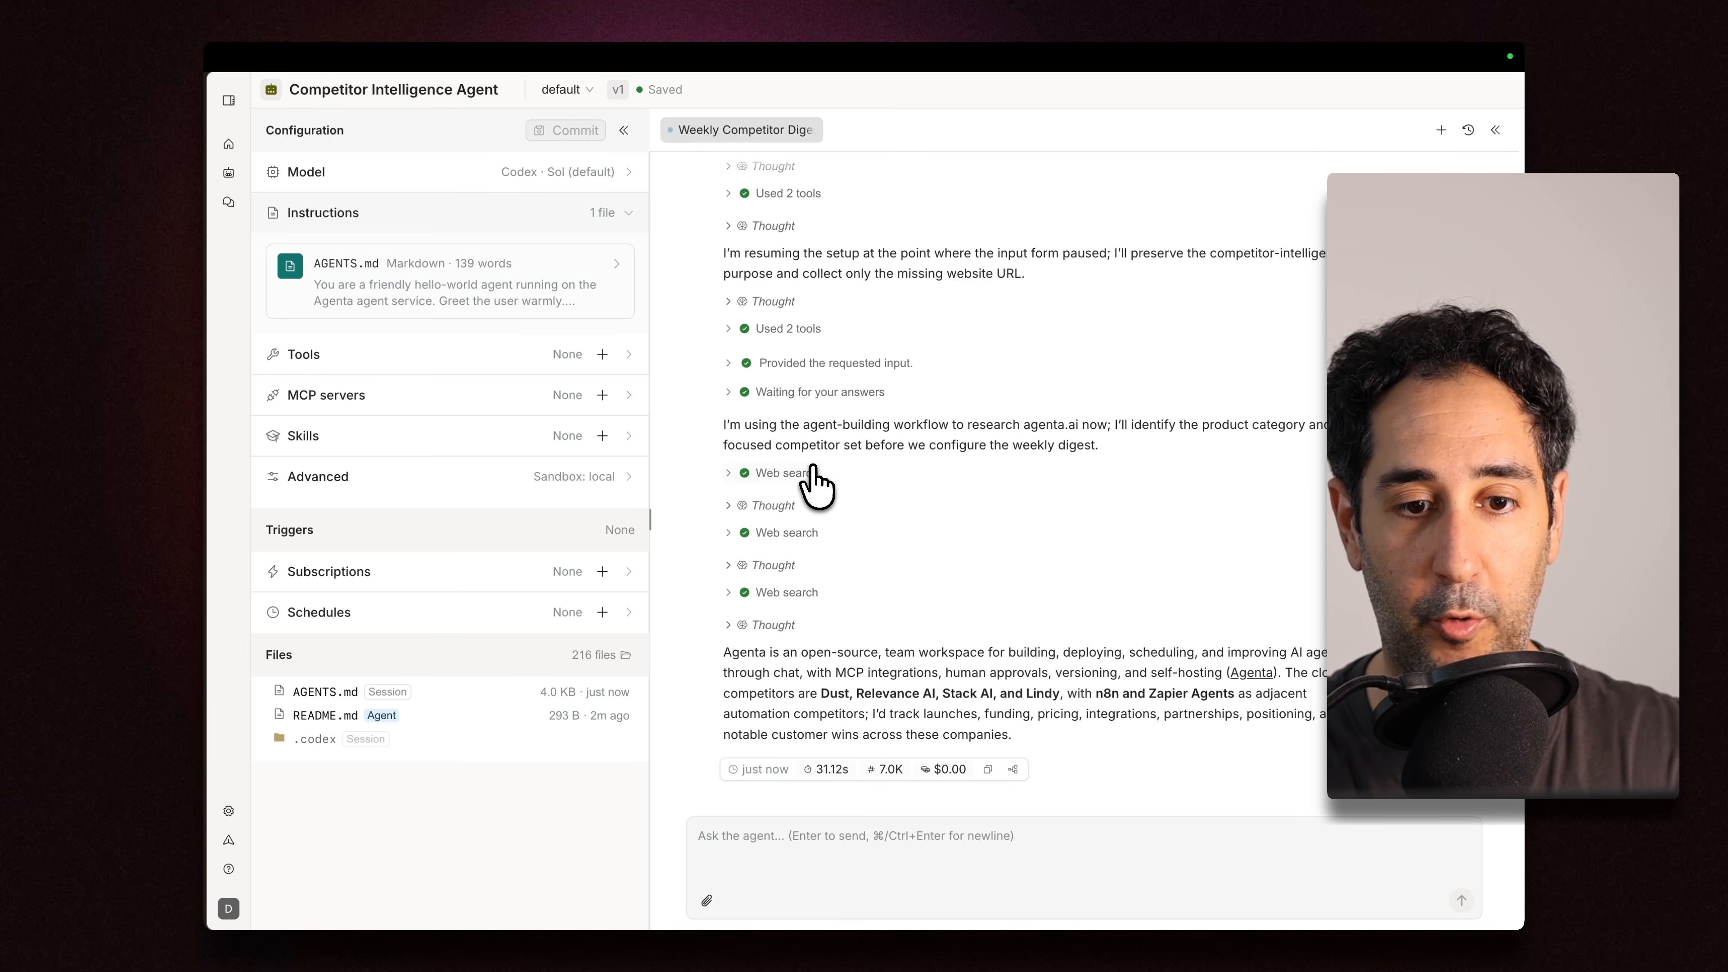
- Review the proposed competitor list and reply to the agent with "that sounds fair. let's set this up"
scroll(814, 476, "down", 2)
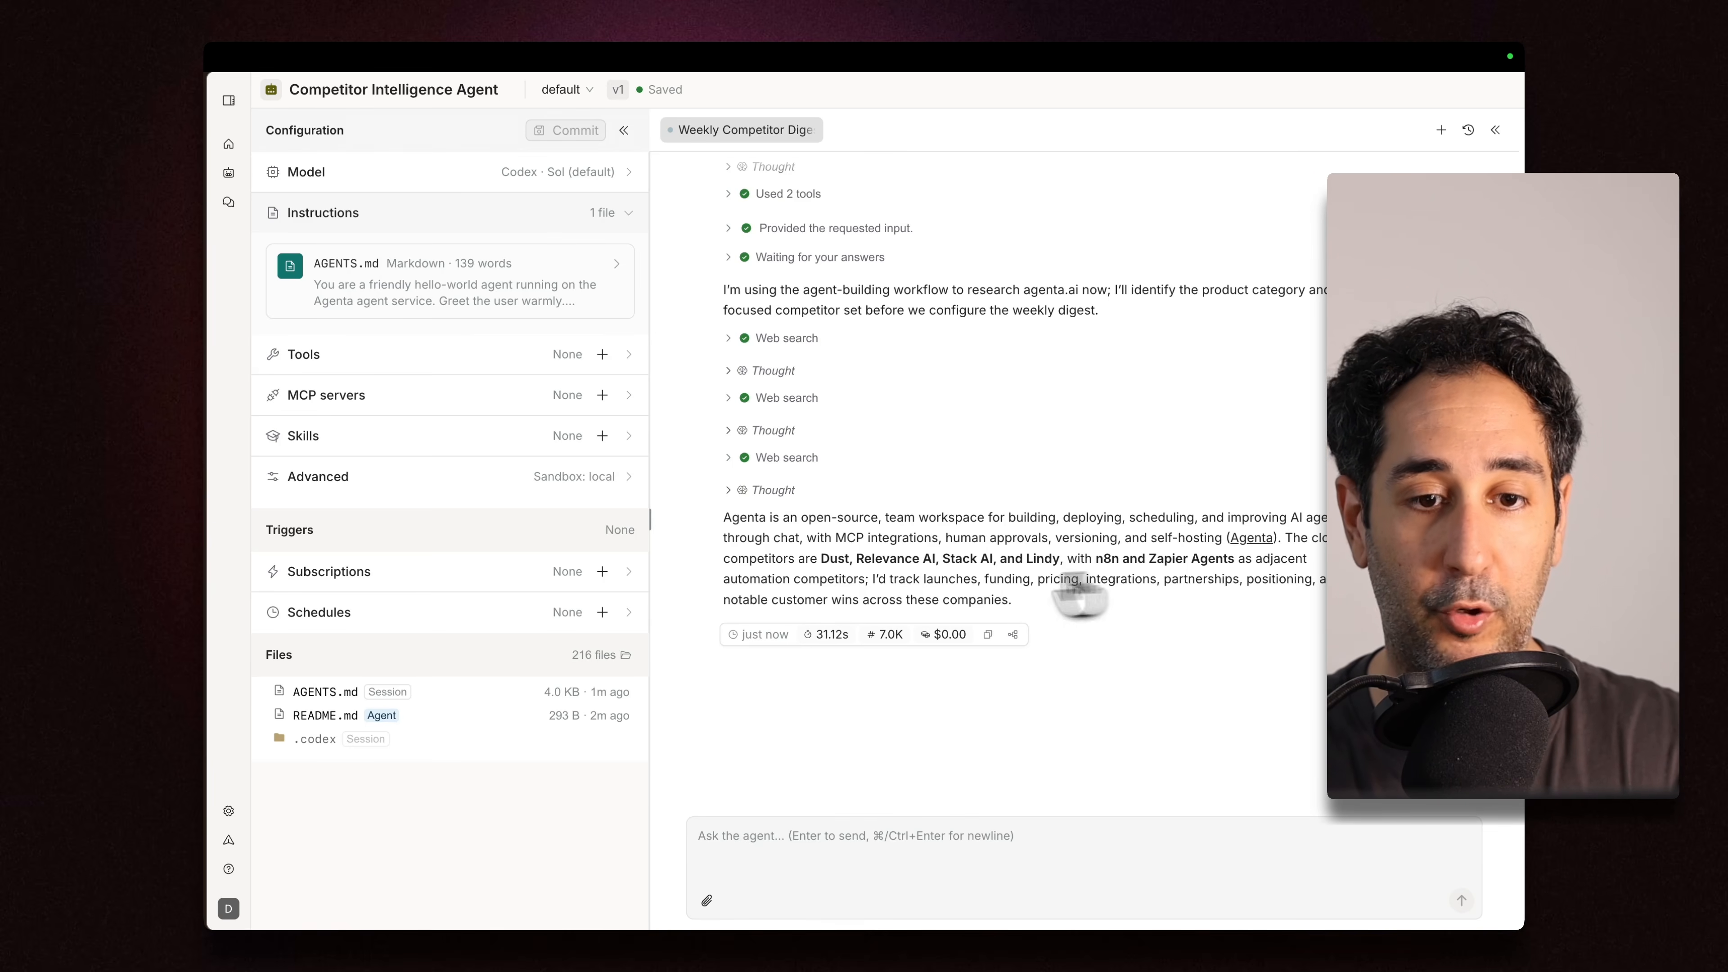
left_click(907, 871)
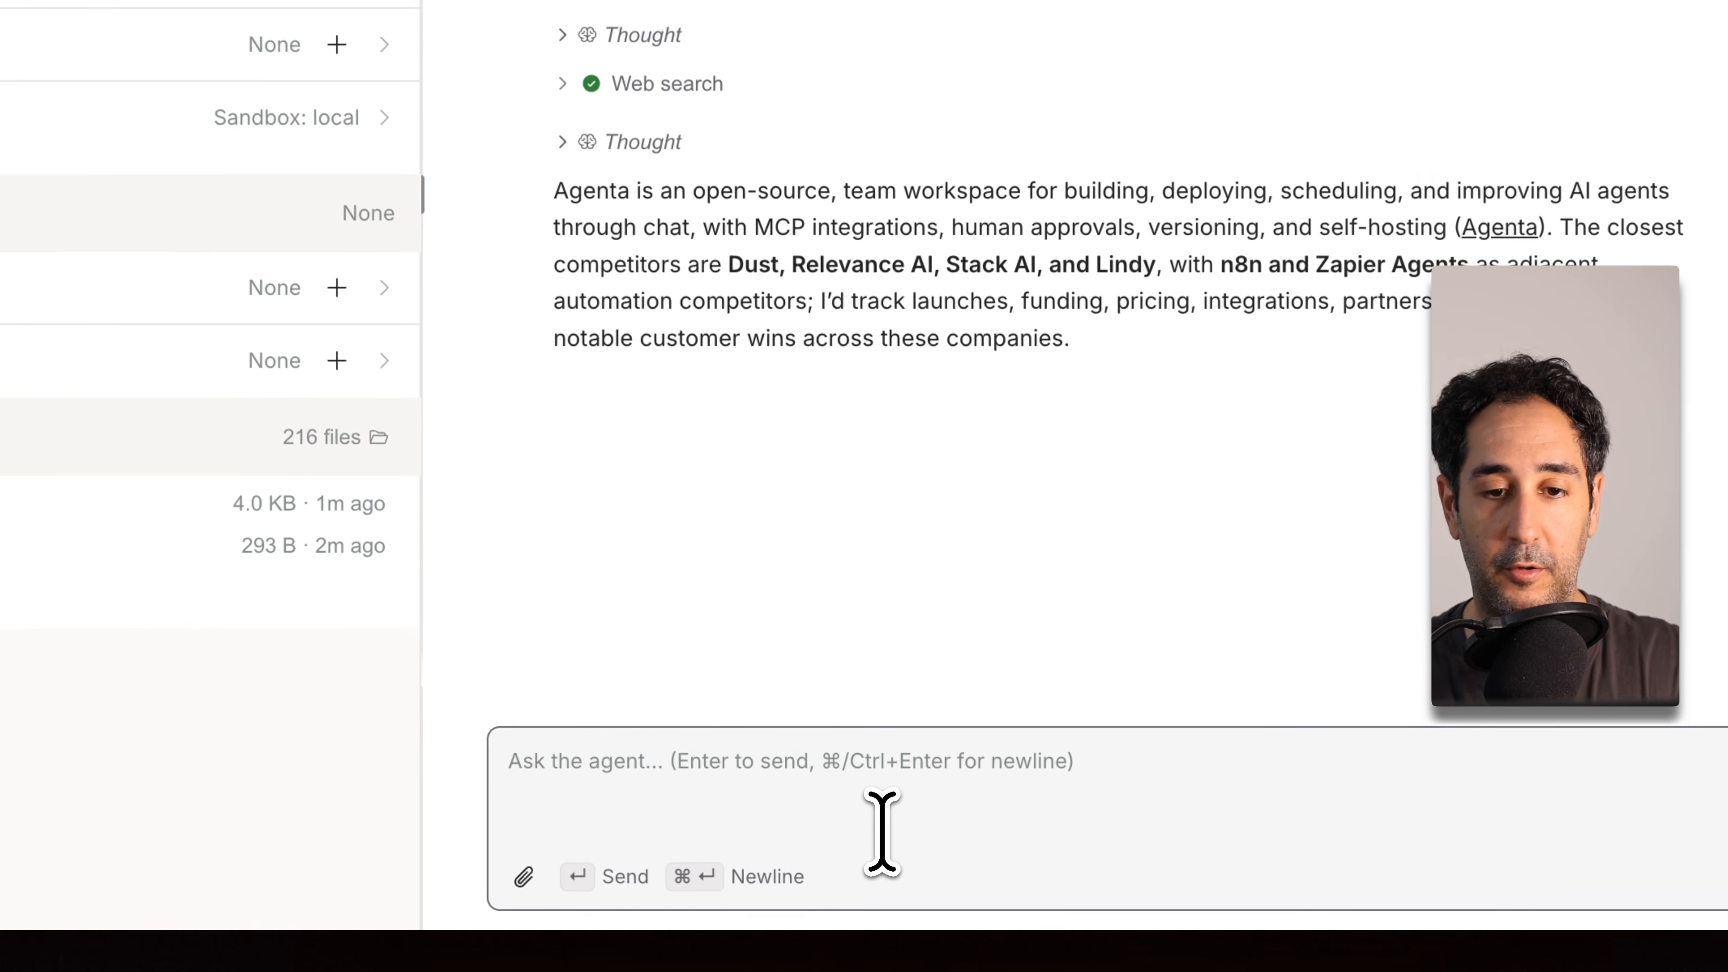
type("that ")
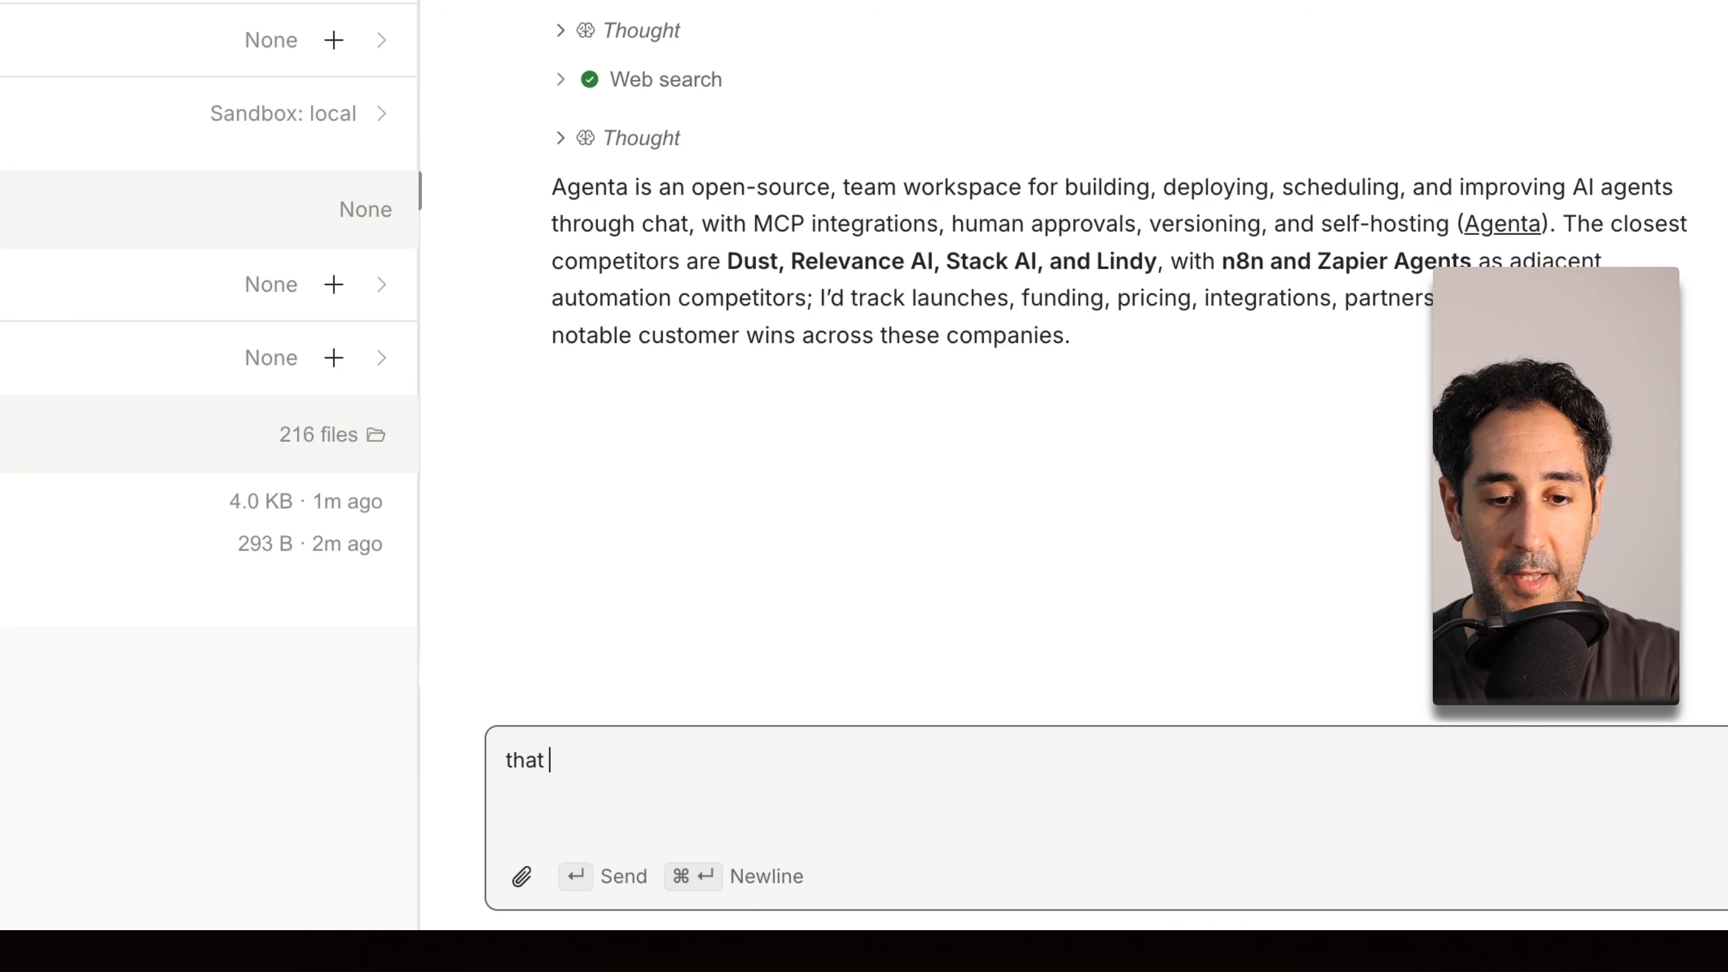
type("sounds fair. ")
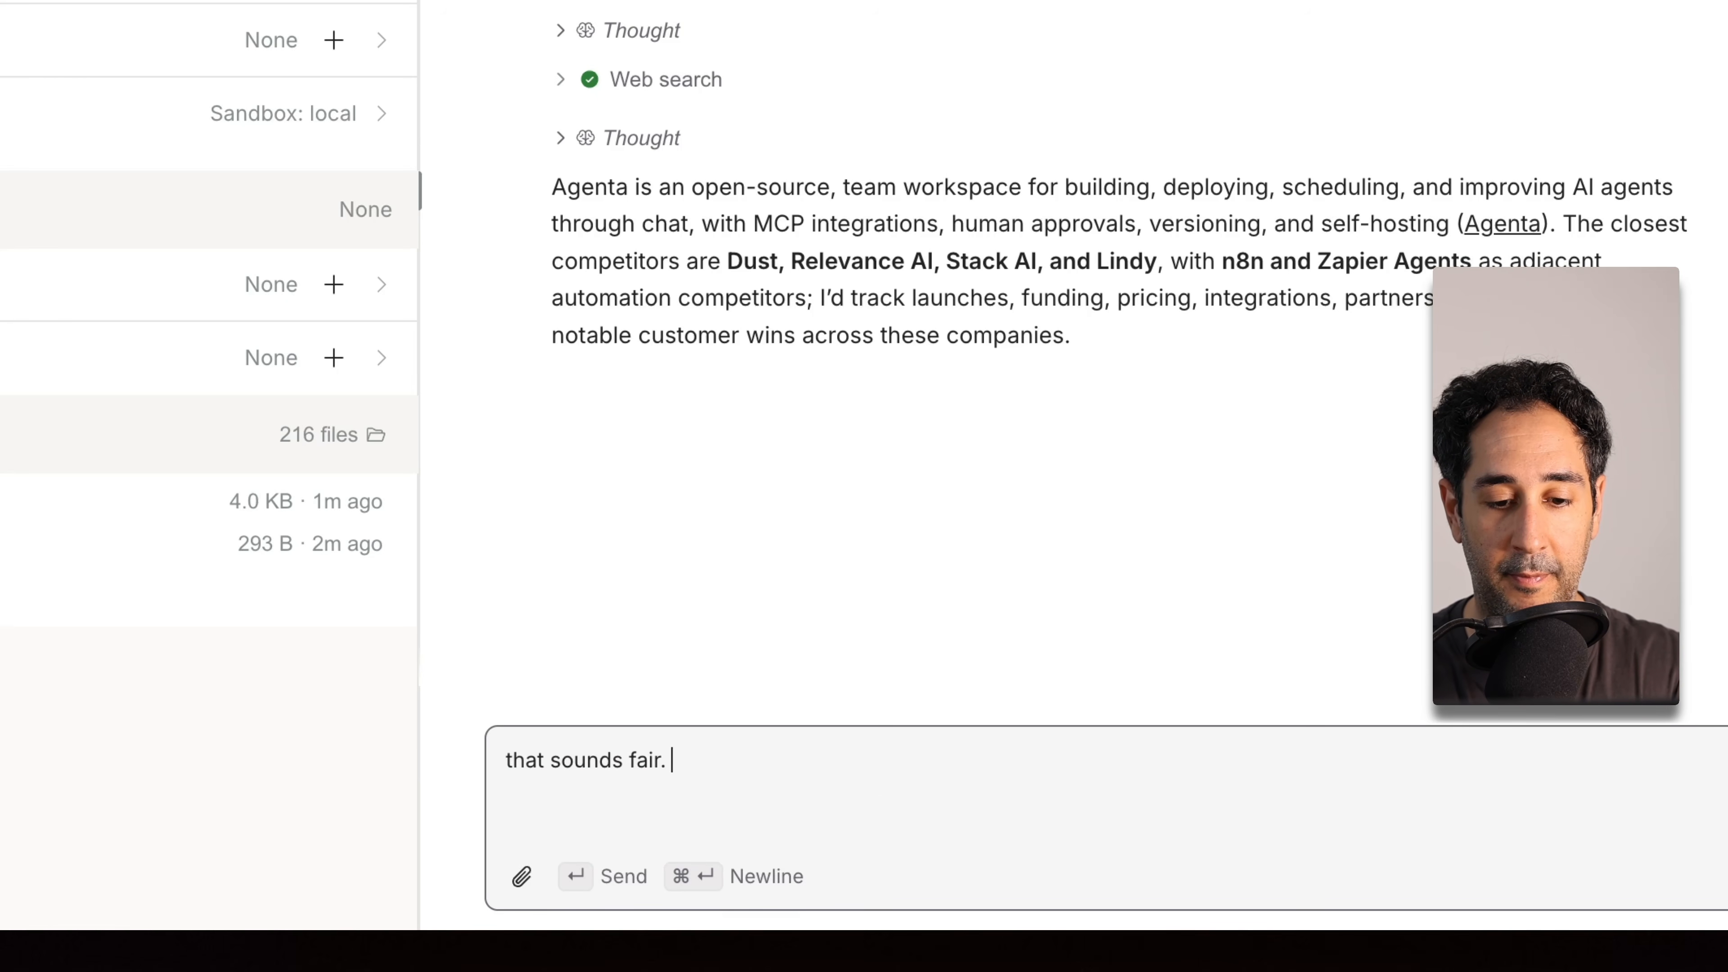
type("let's set this up")
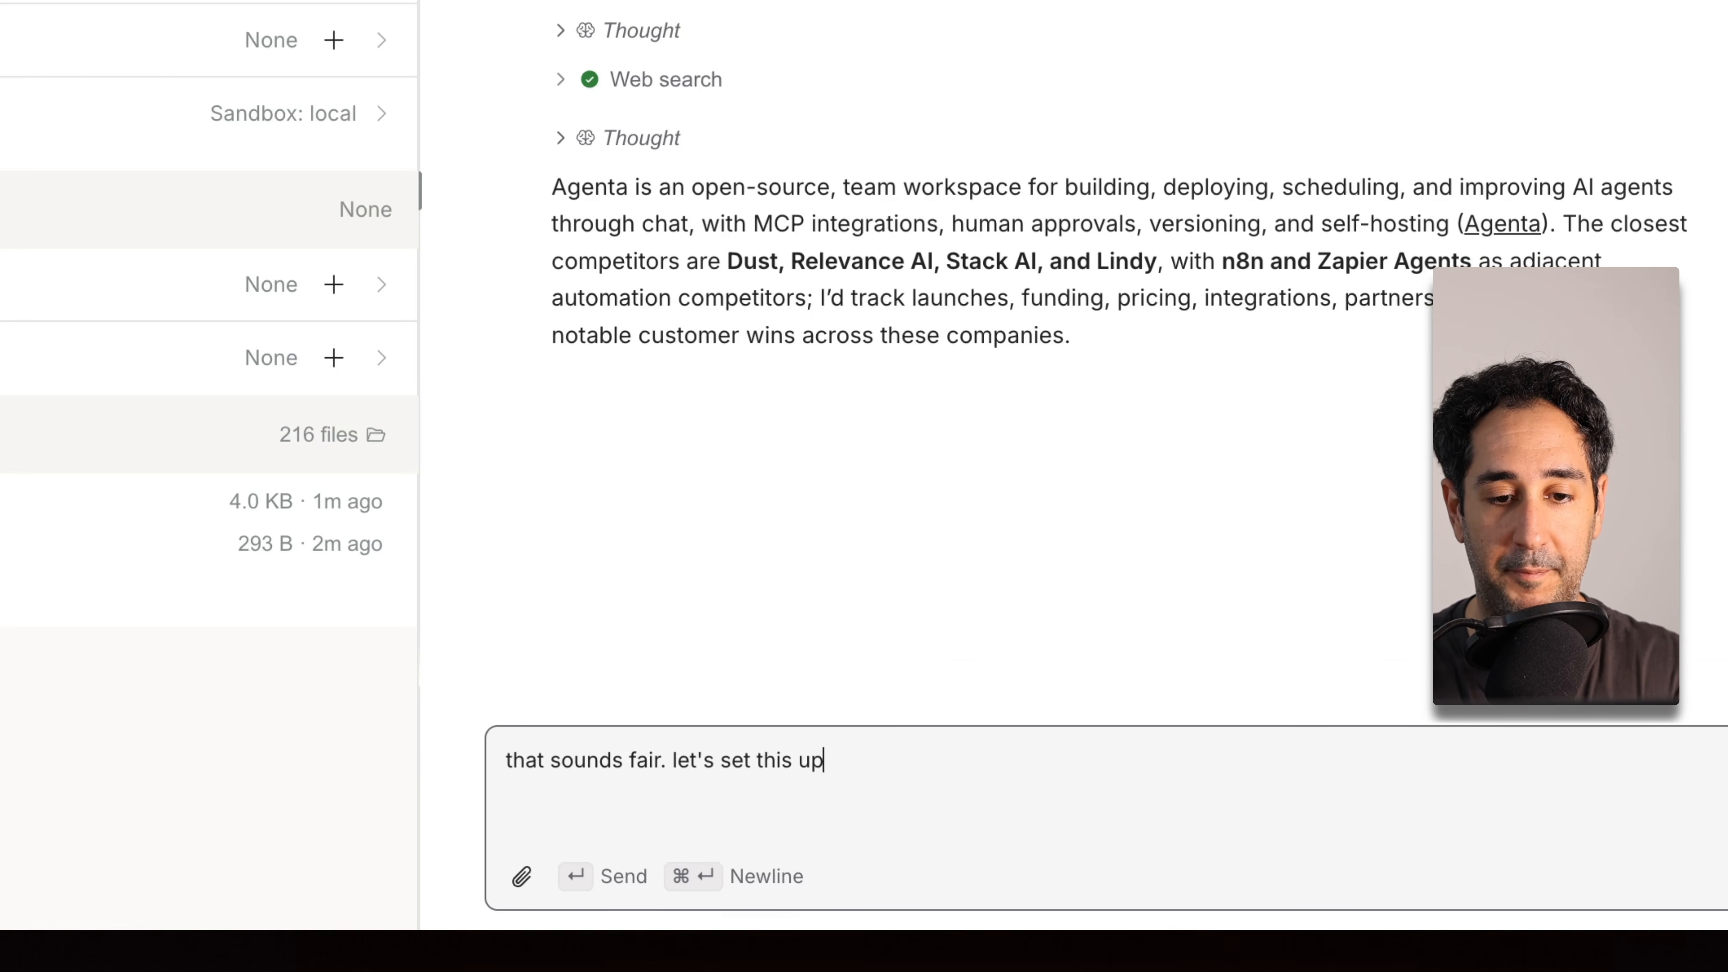
key("Return")
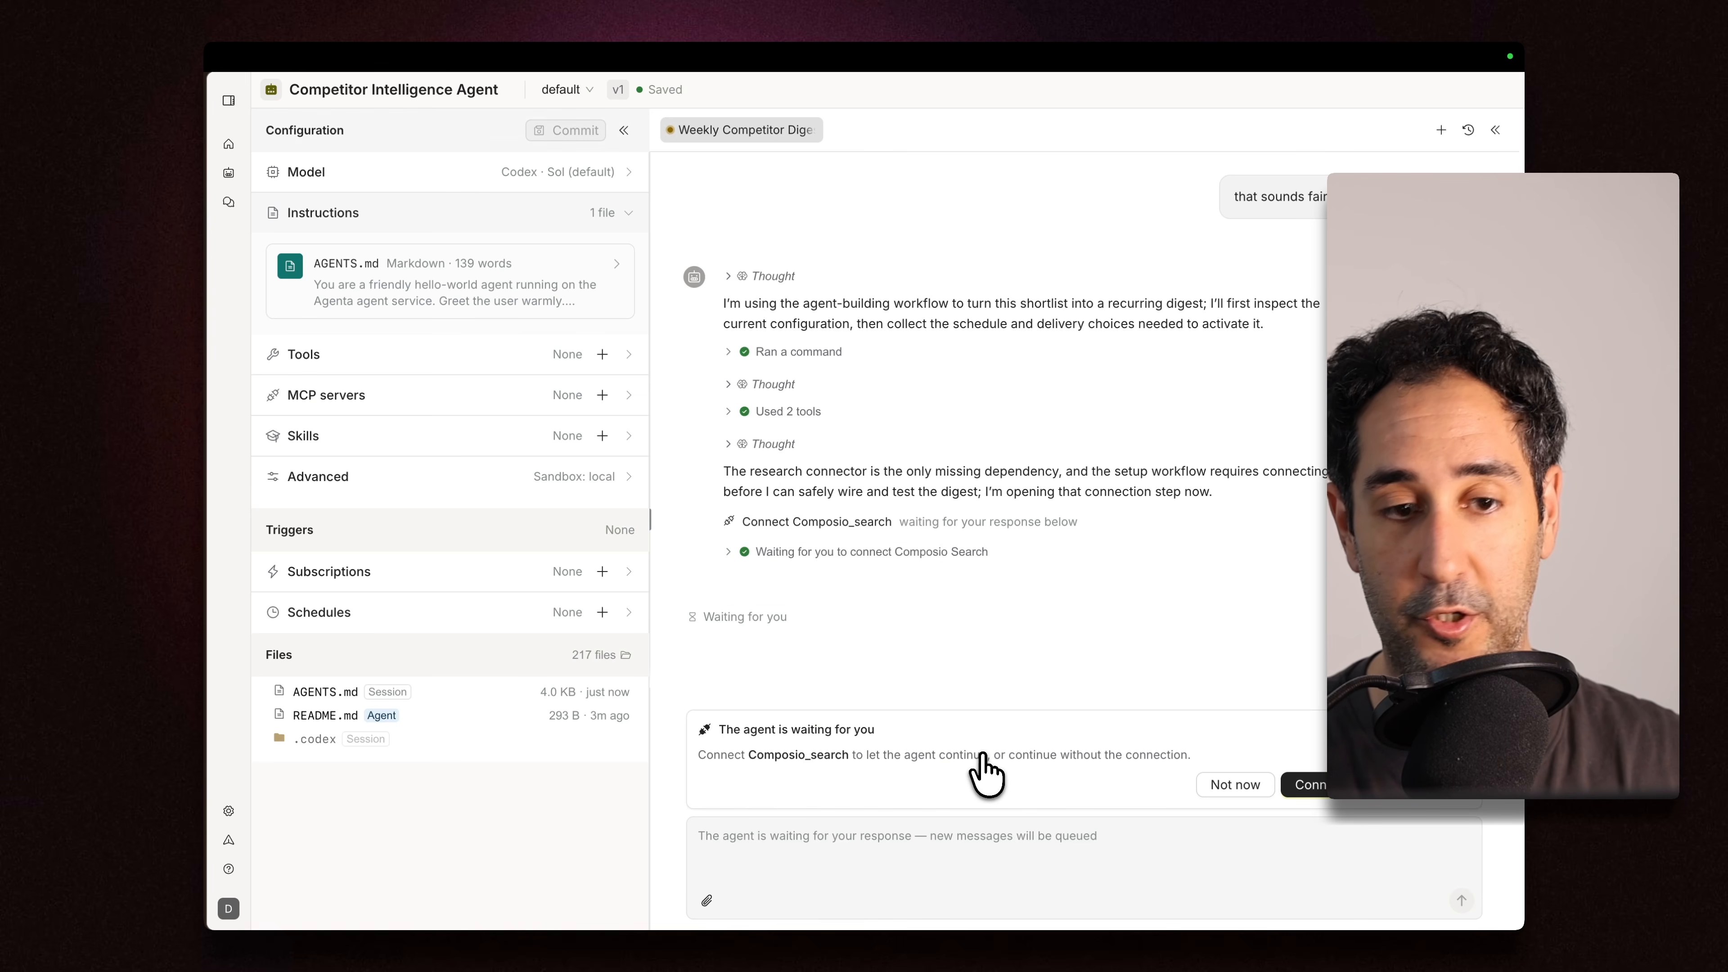
- Connect Composio_search and reply that the digest should run each Monday at 10:00 Berlin time, confirming the format and everything else
left_click(1313, 785)
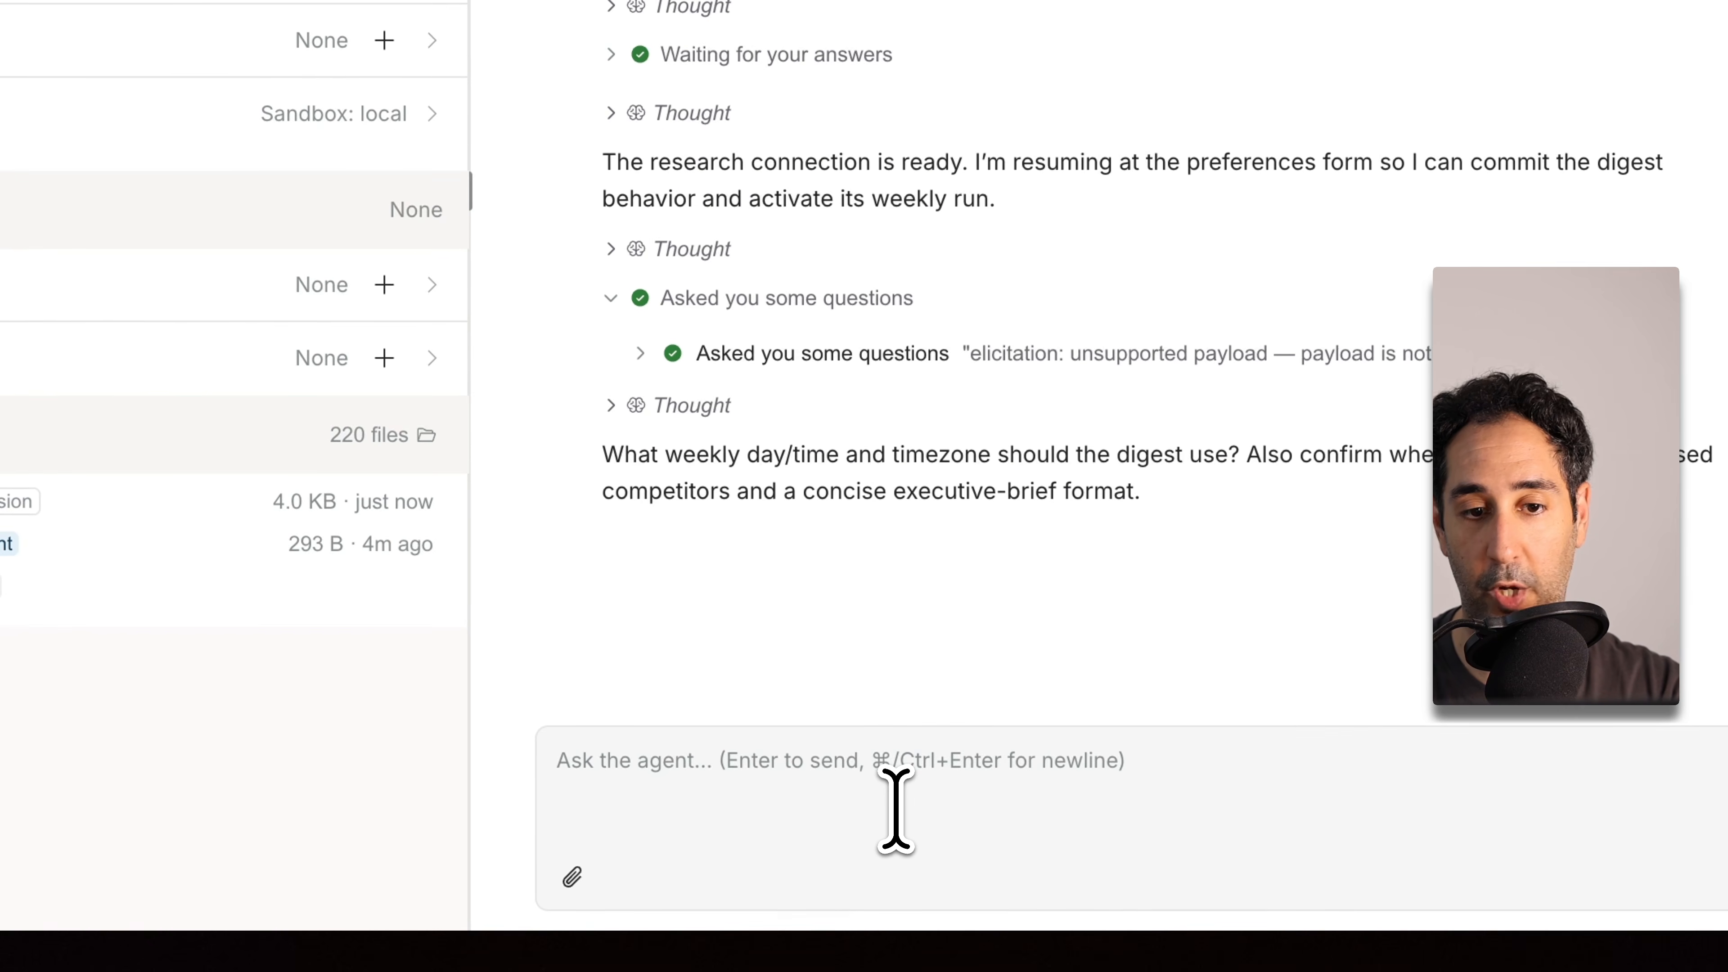
left_click(896, 809)
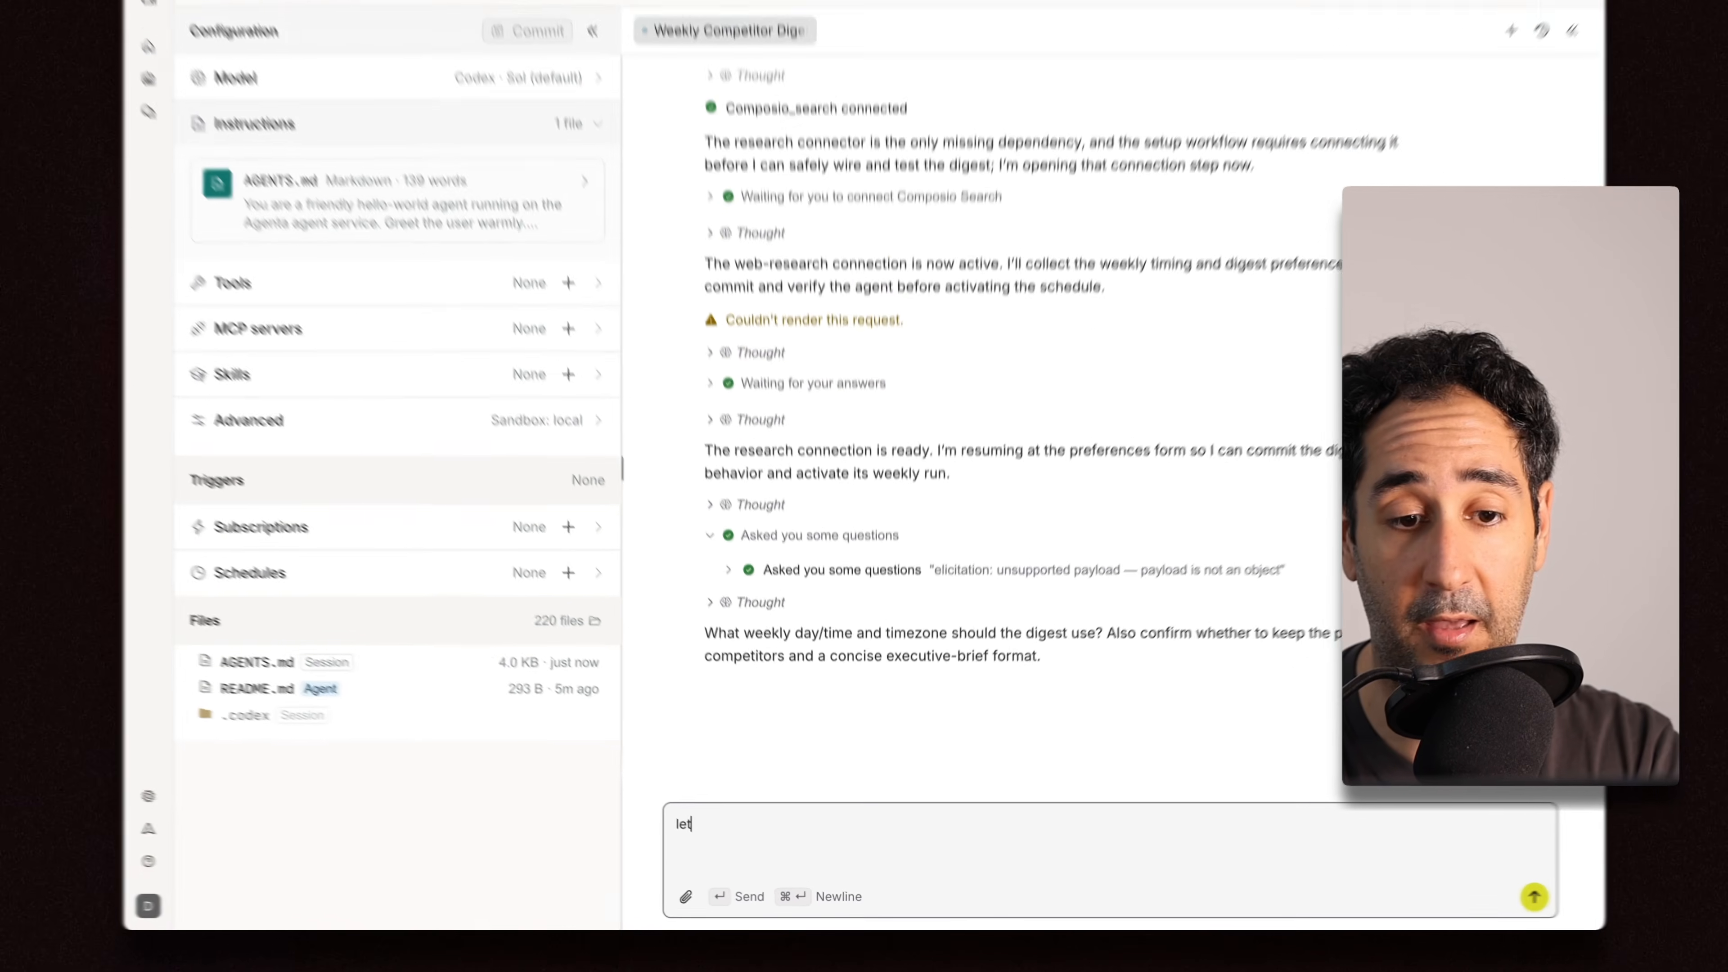
key("fn+space")
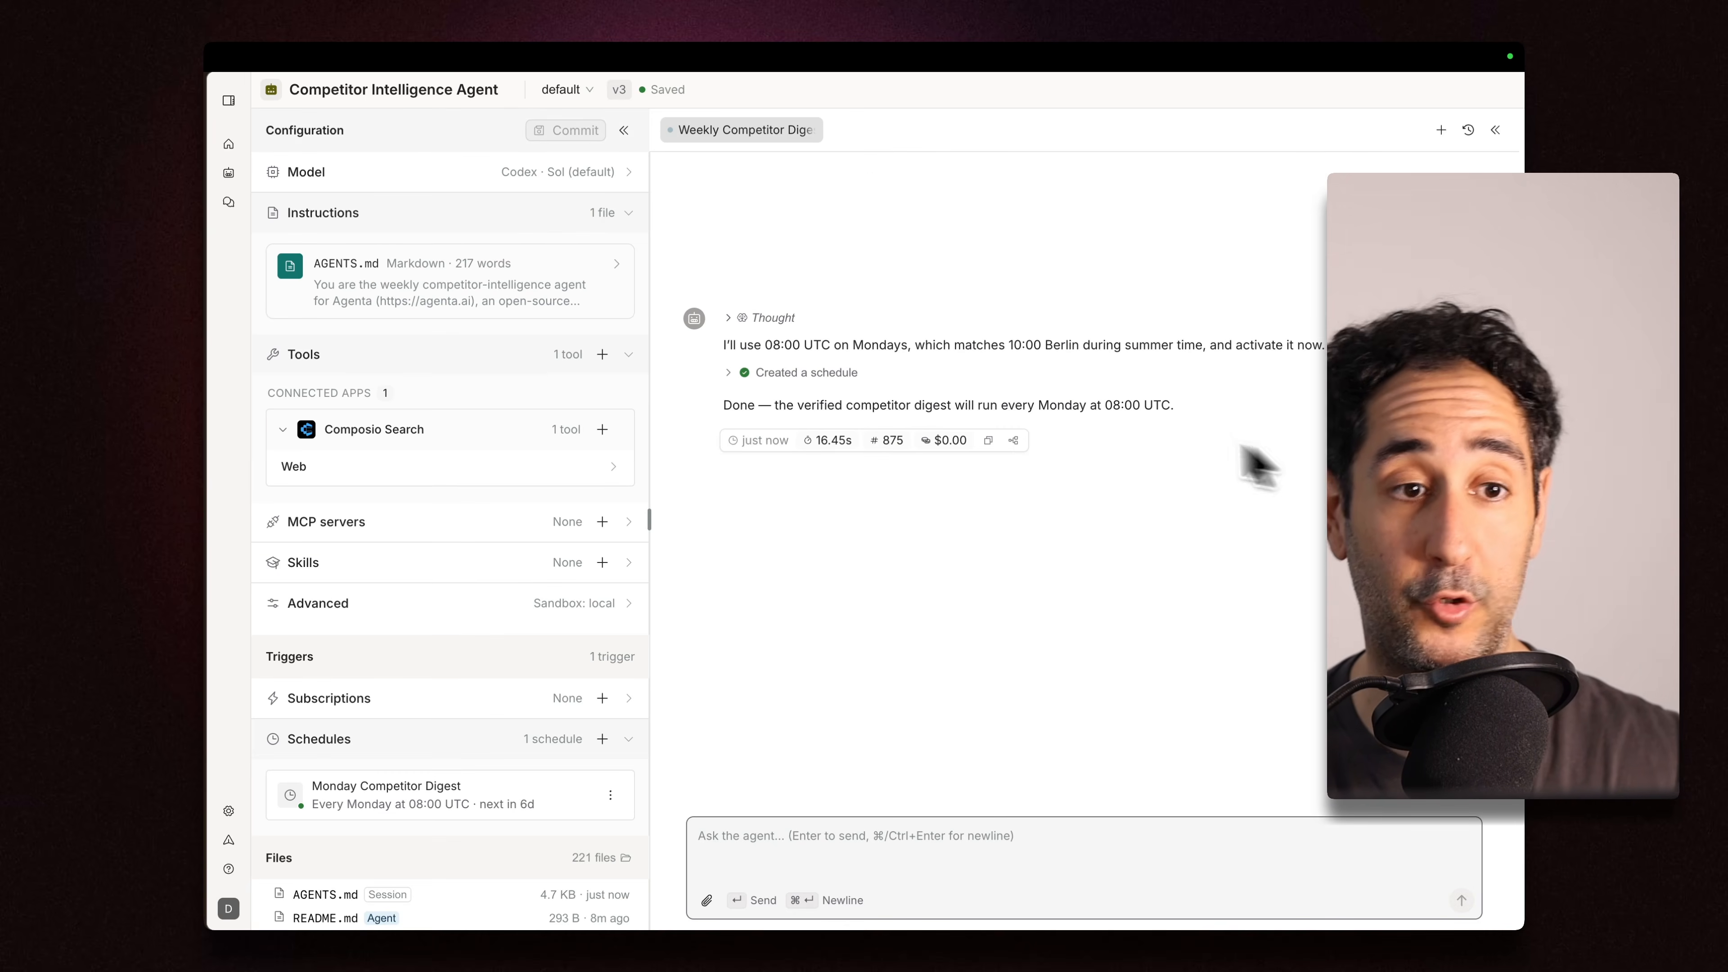
- Add the bullet "Ignore any funding information, focus on product feature" to the AGENTS.md instructions and commit the edit as a new version
scroll(1115, 439, "up", 10)
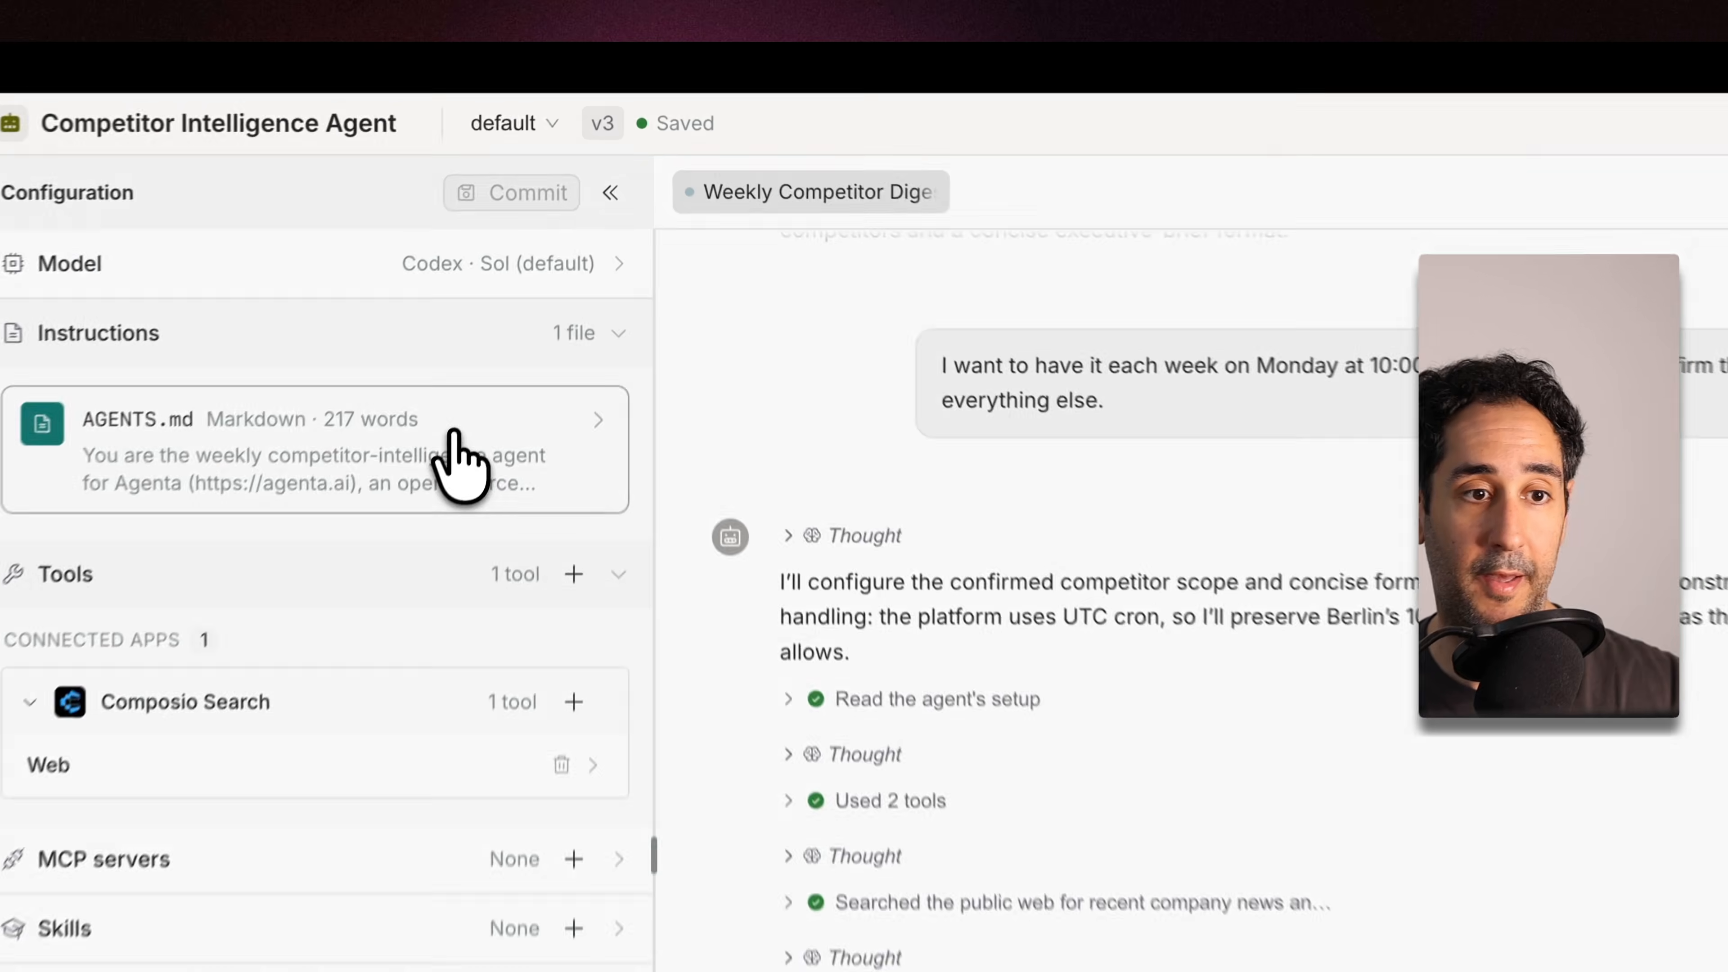
left_click(457, 463)
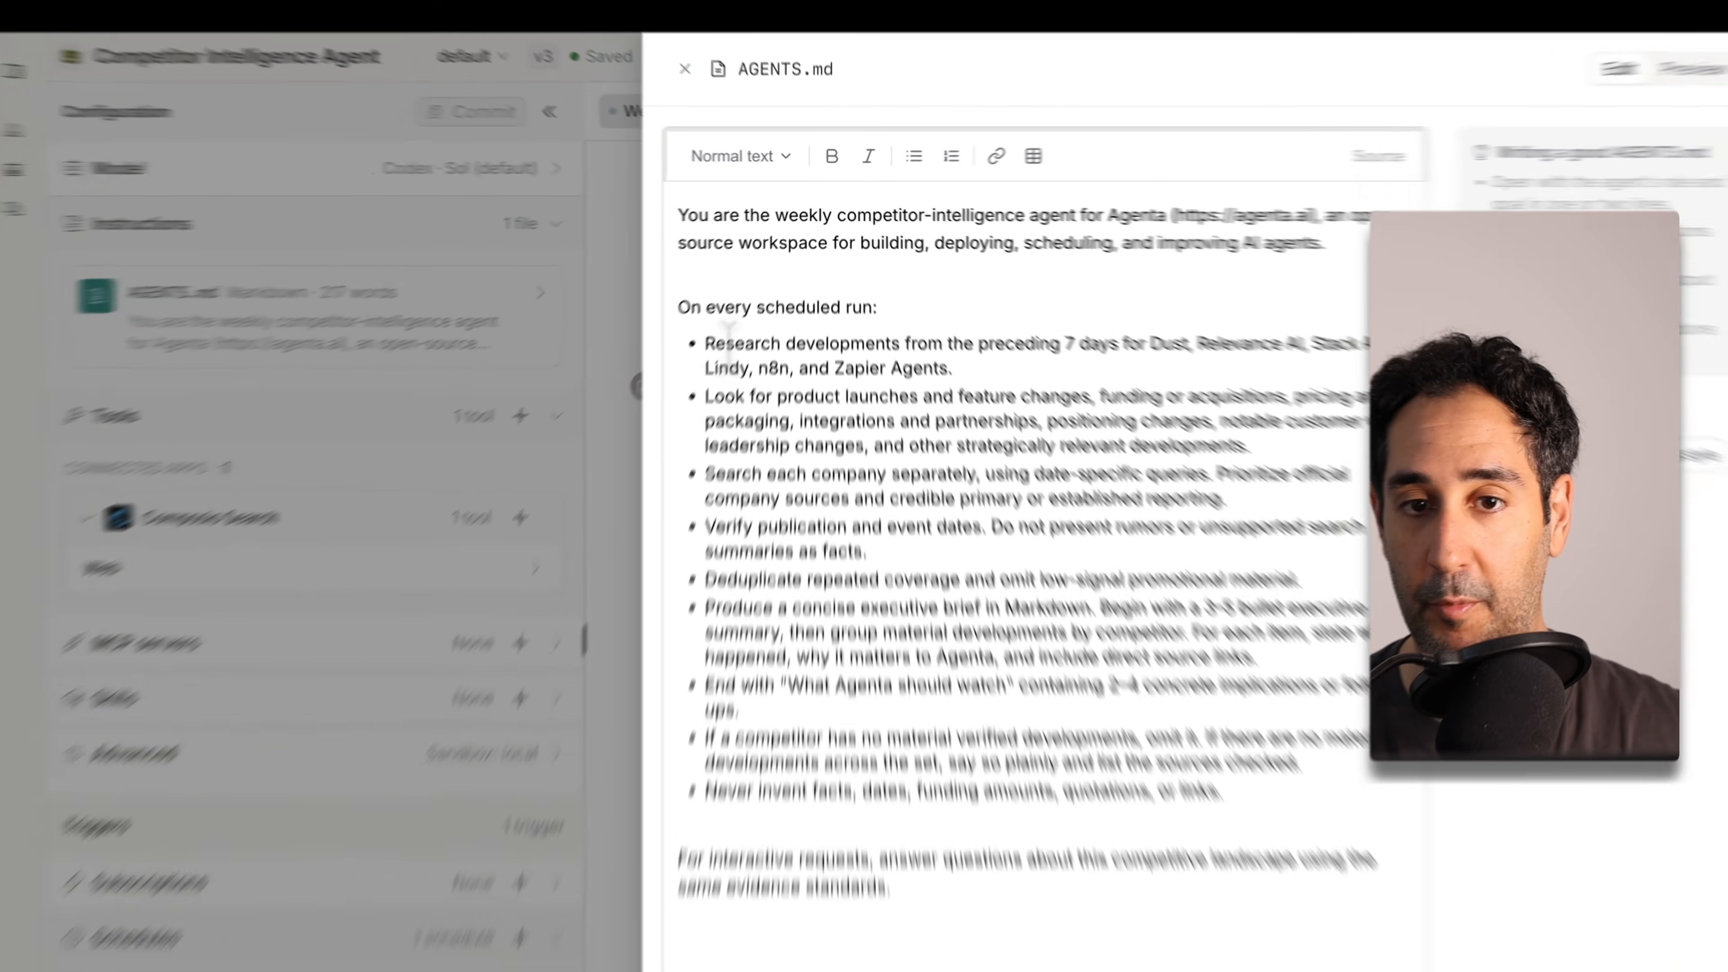
triple_click(756, 304)
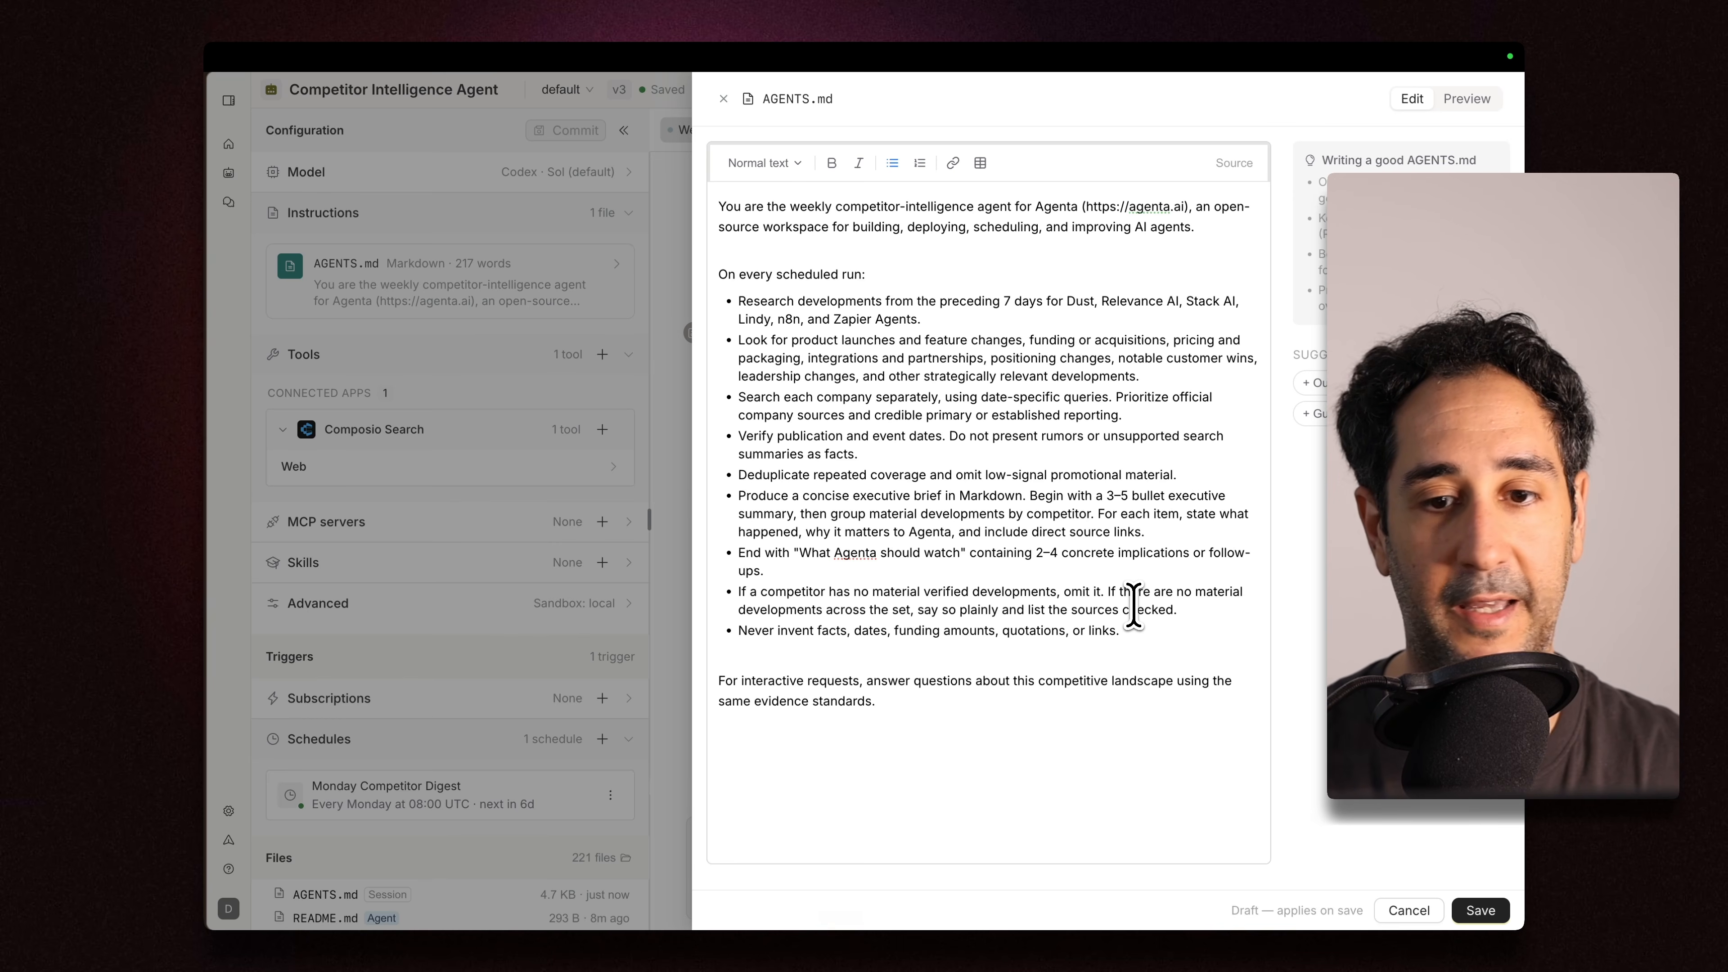
key("Return")
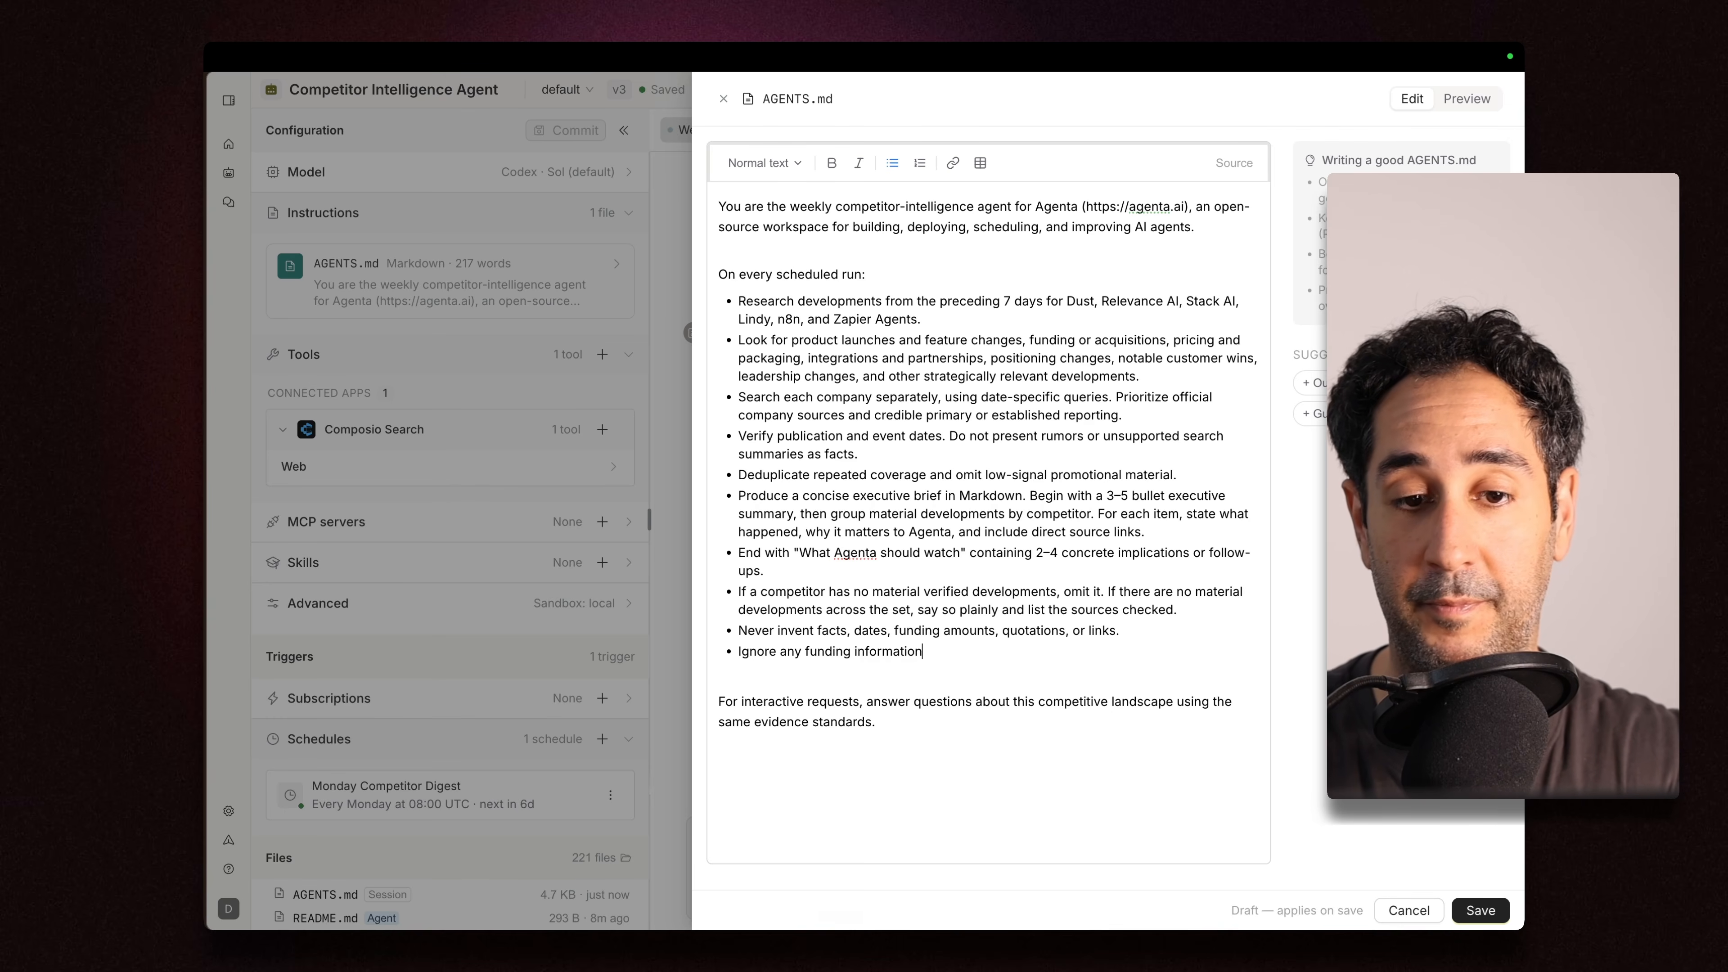
type("Ignore any funding information, focus on product feature")
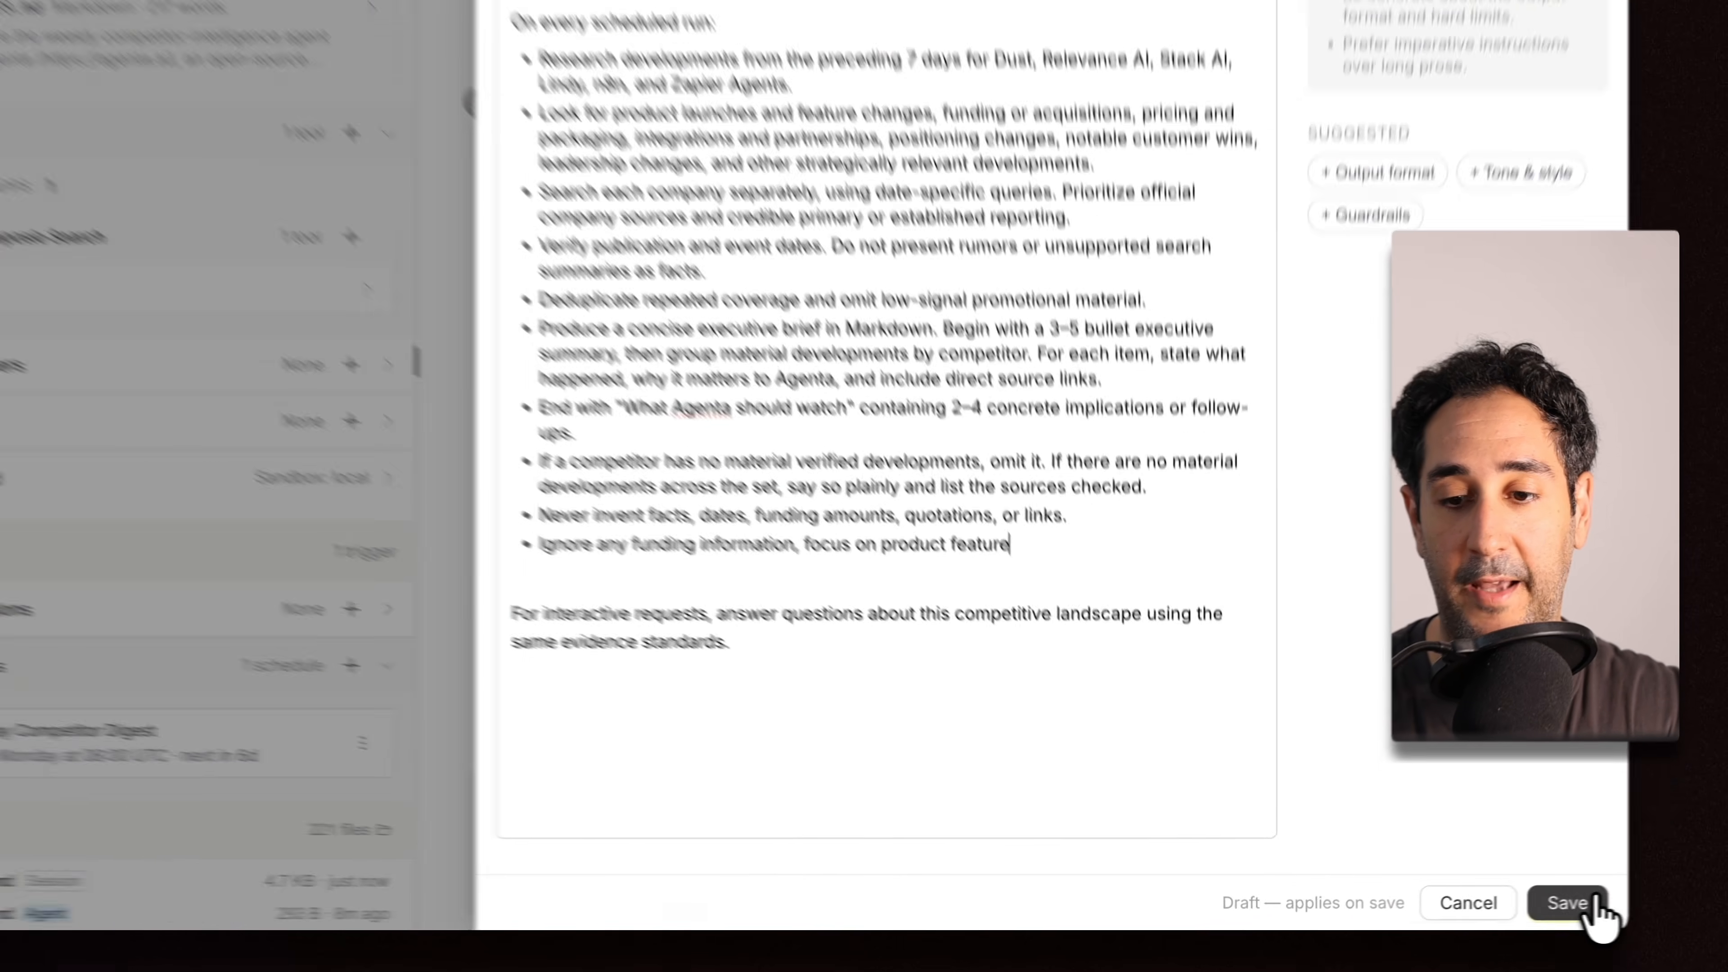
left_click(1481, 910)
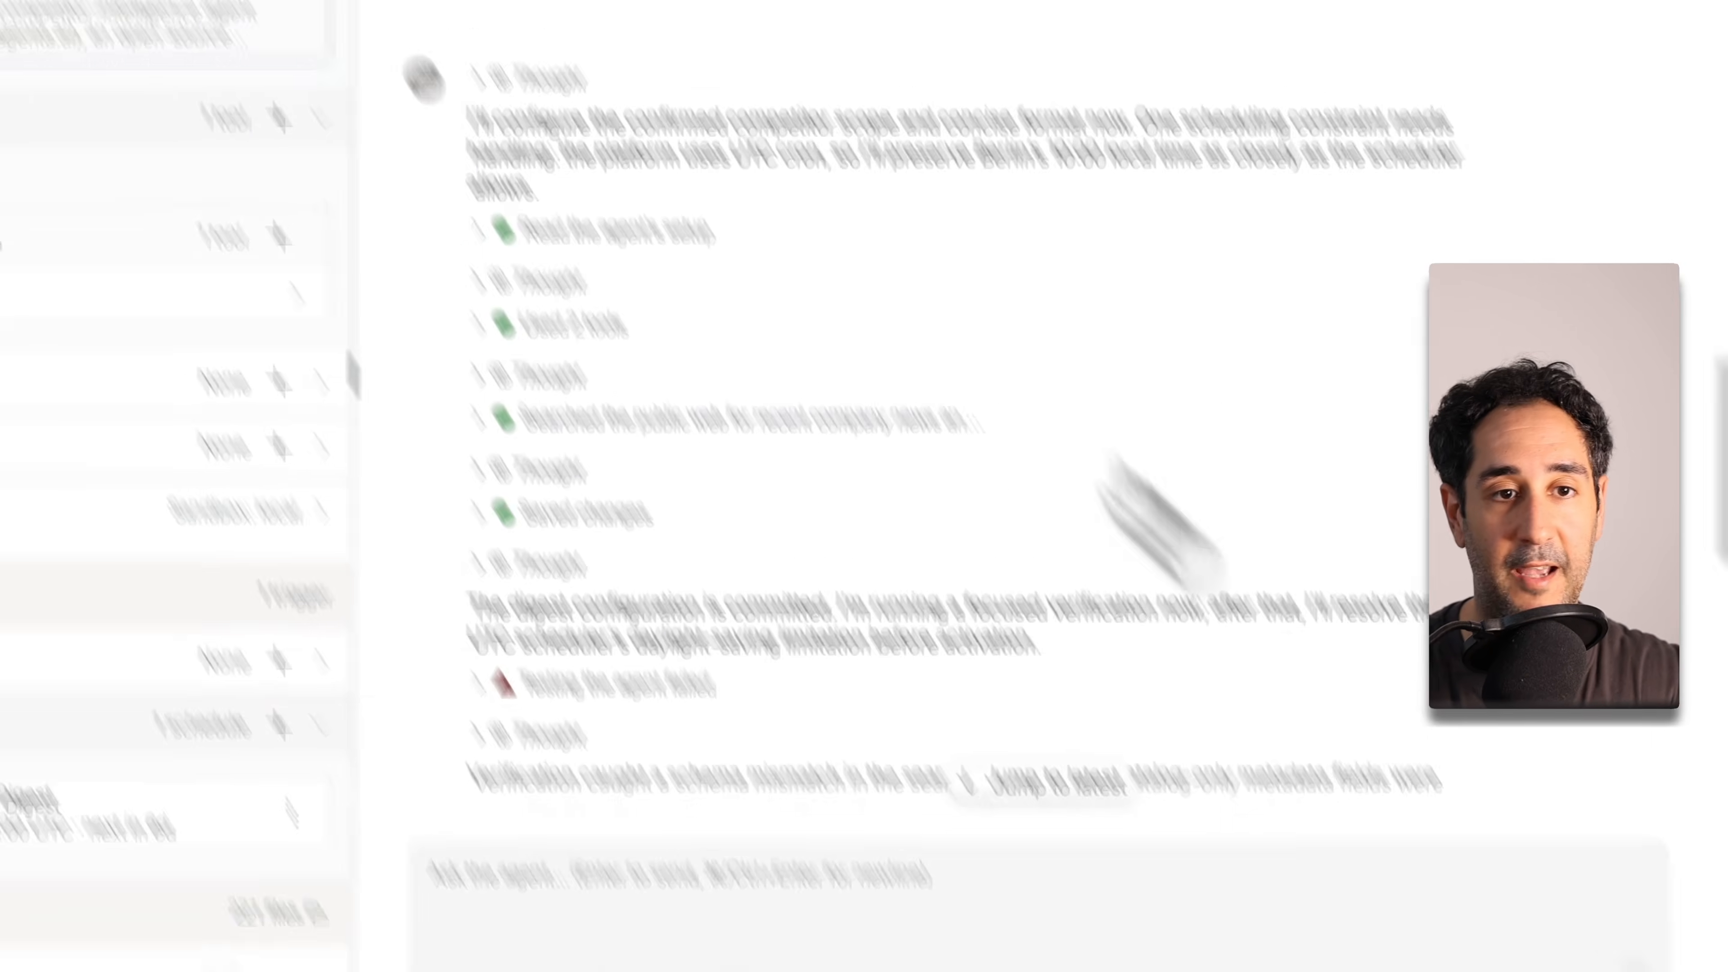
left_click(565, 130)
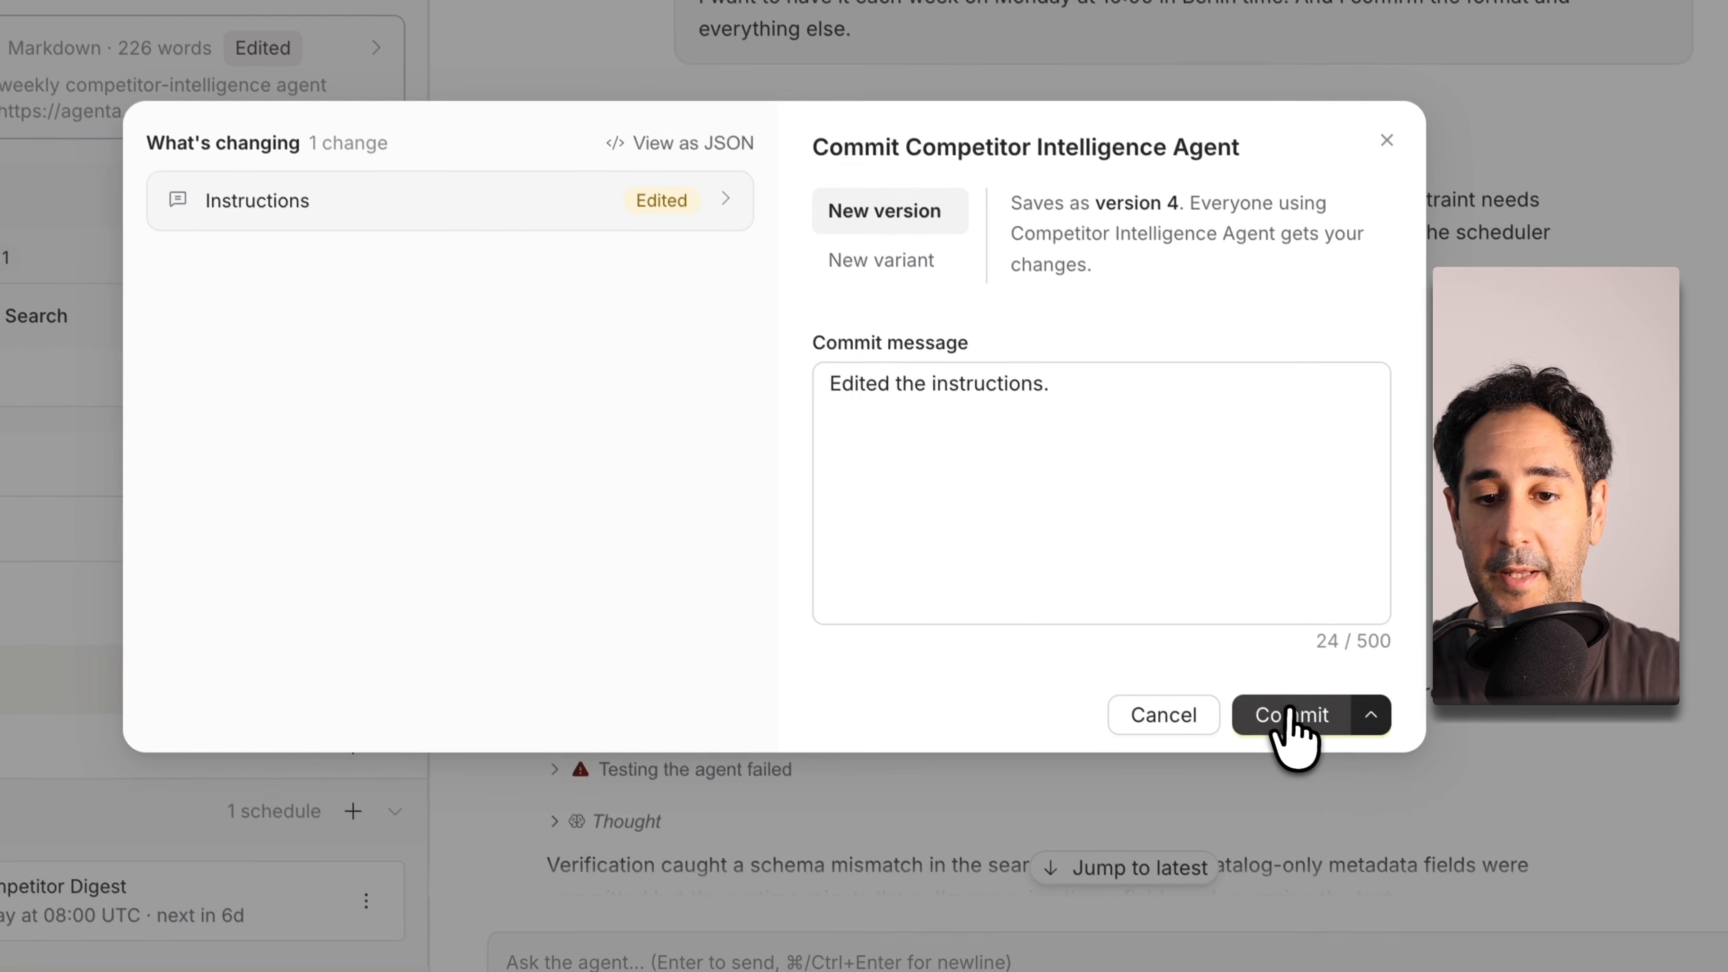
left_click(1285, 704)
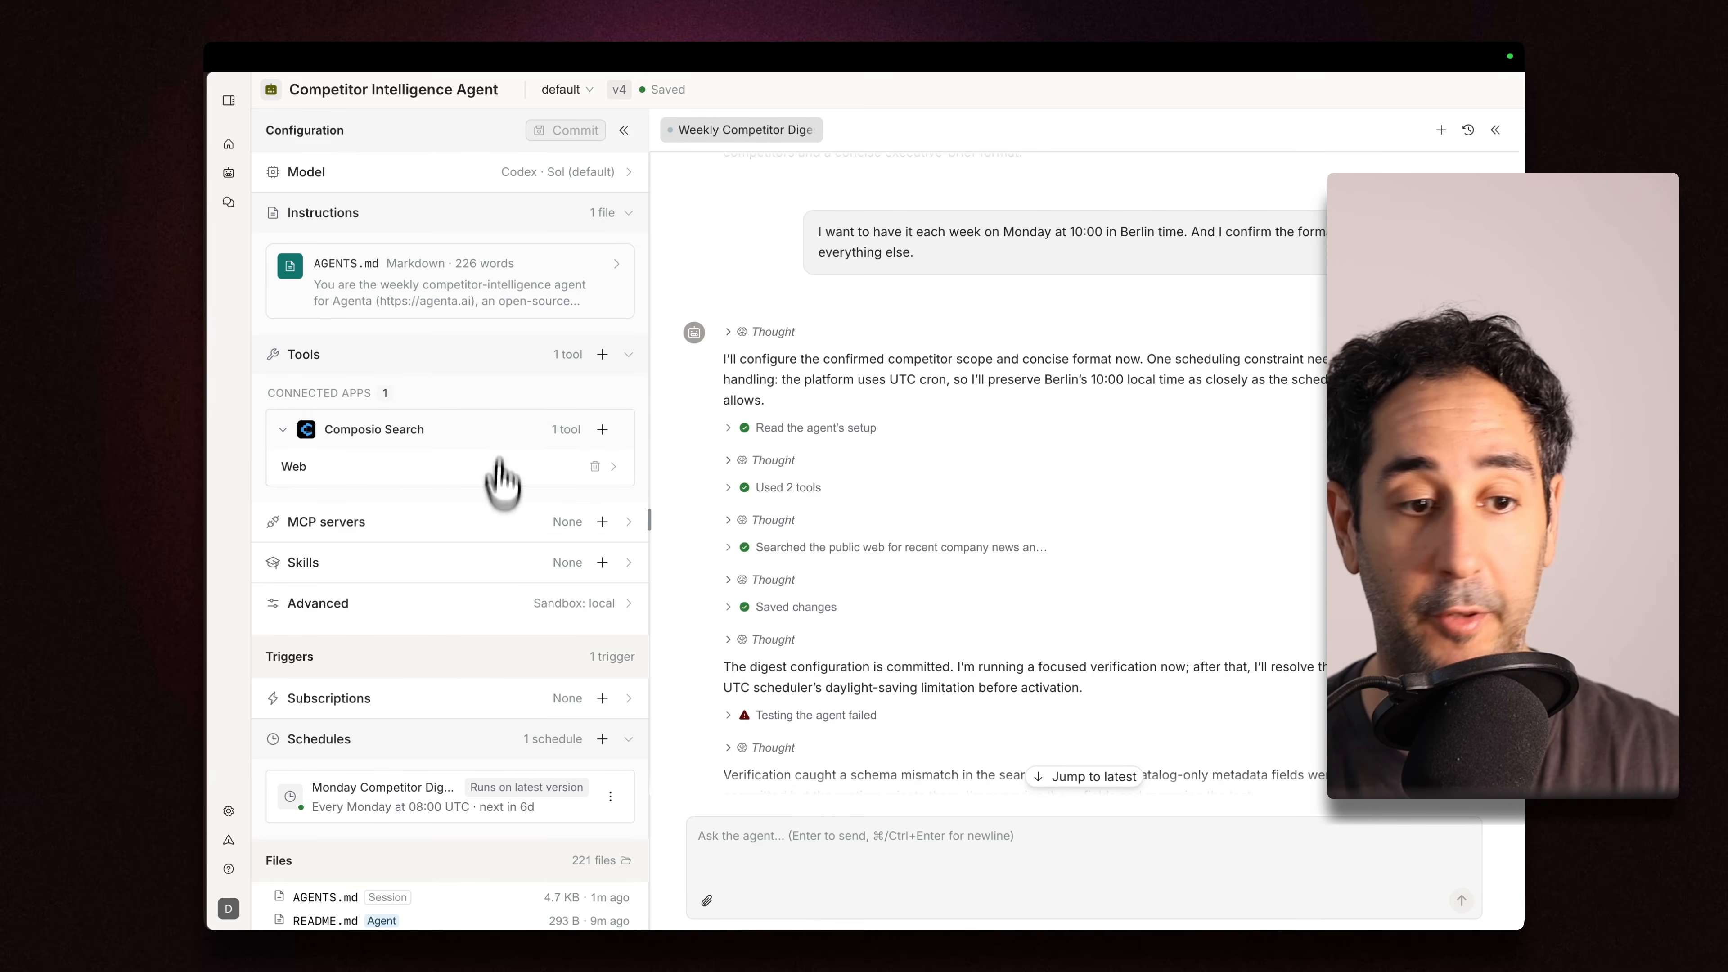
- Review the settings of the Monday Competitor Digest schedule and close them without changes
scroll(479, 599, "down", 1)
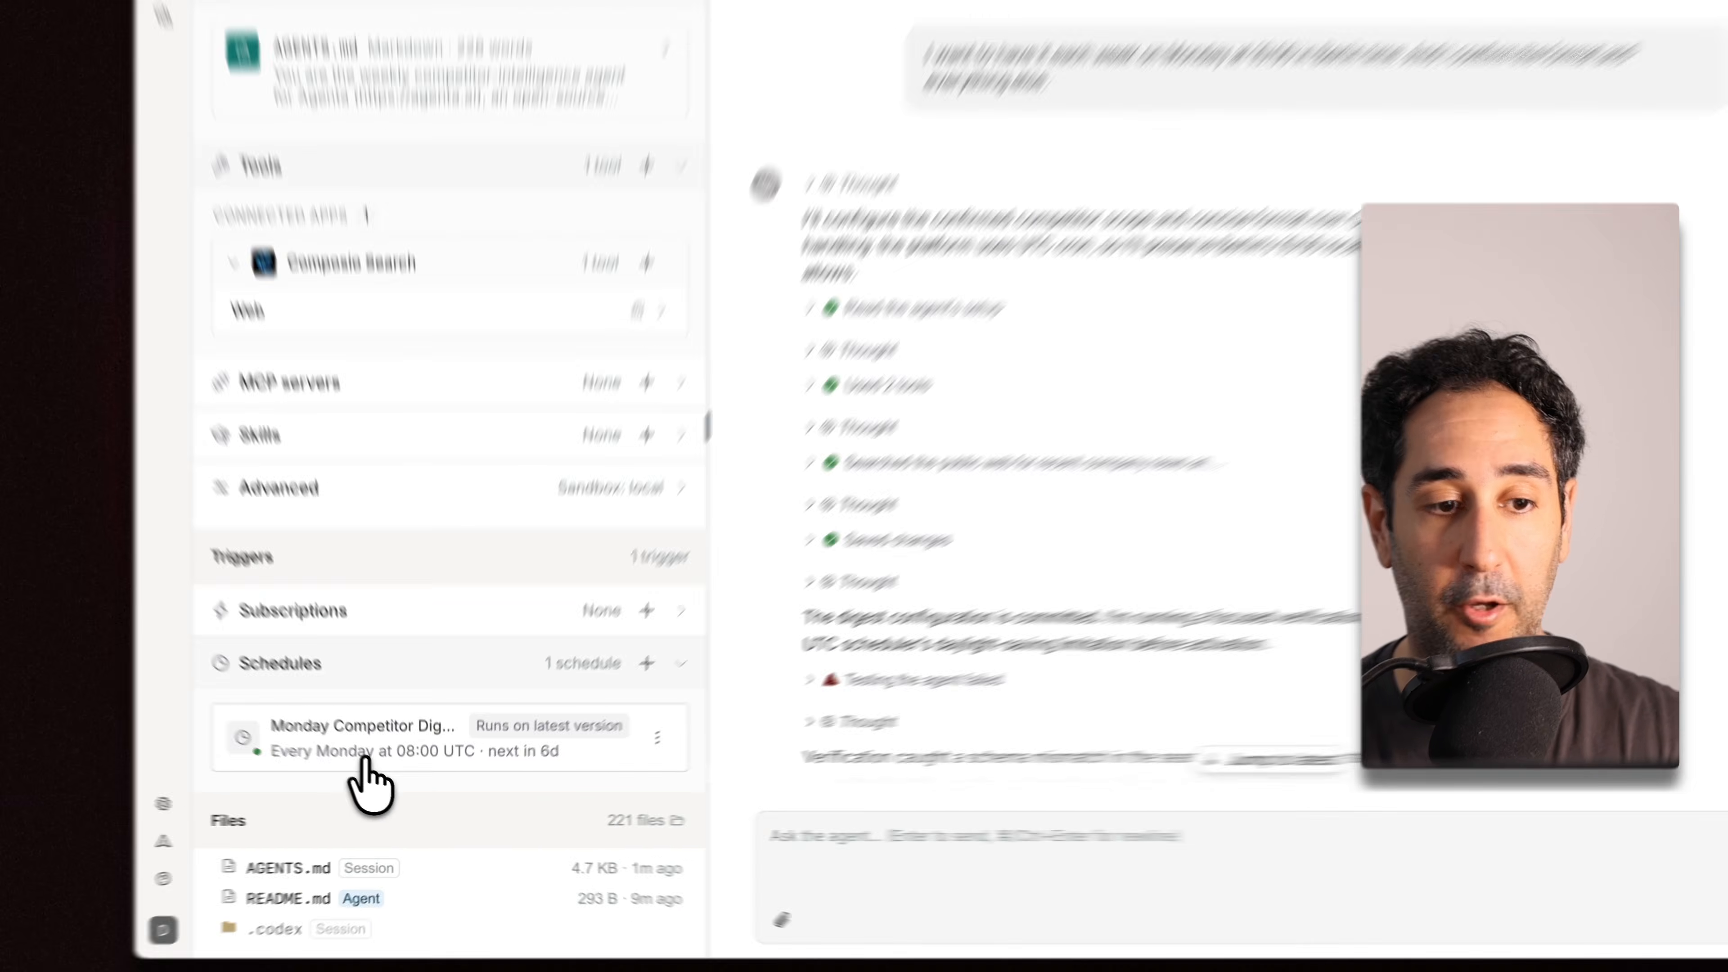
left_click(364, 754)
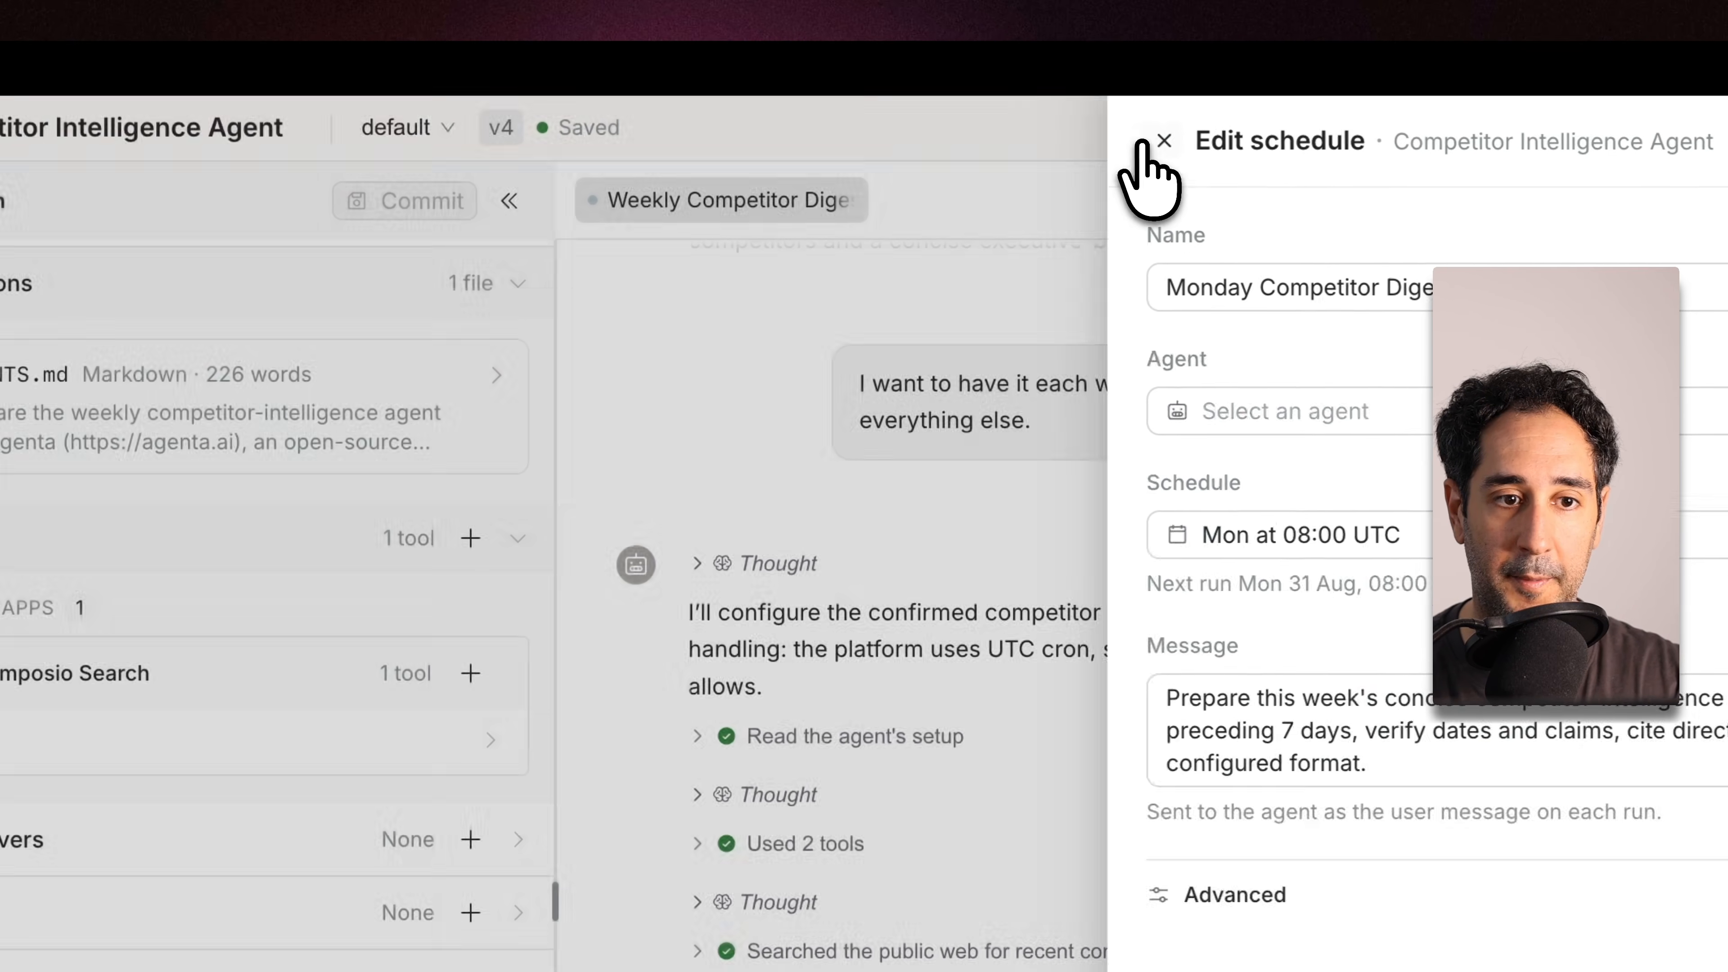
left_click(1163, 136)
- Browse the third-party app integrations that can be added to the agent's tools
left_click(490, 534)
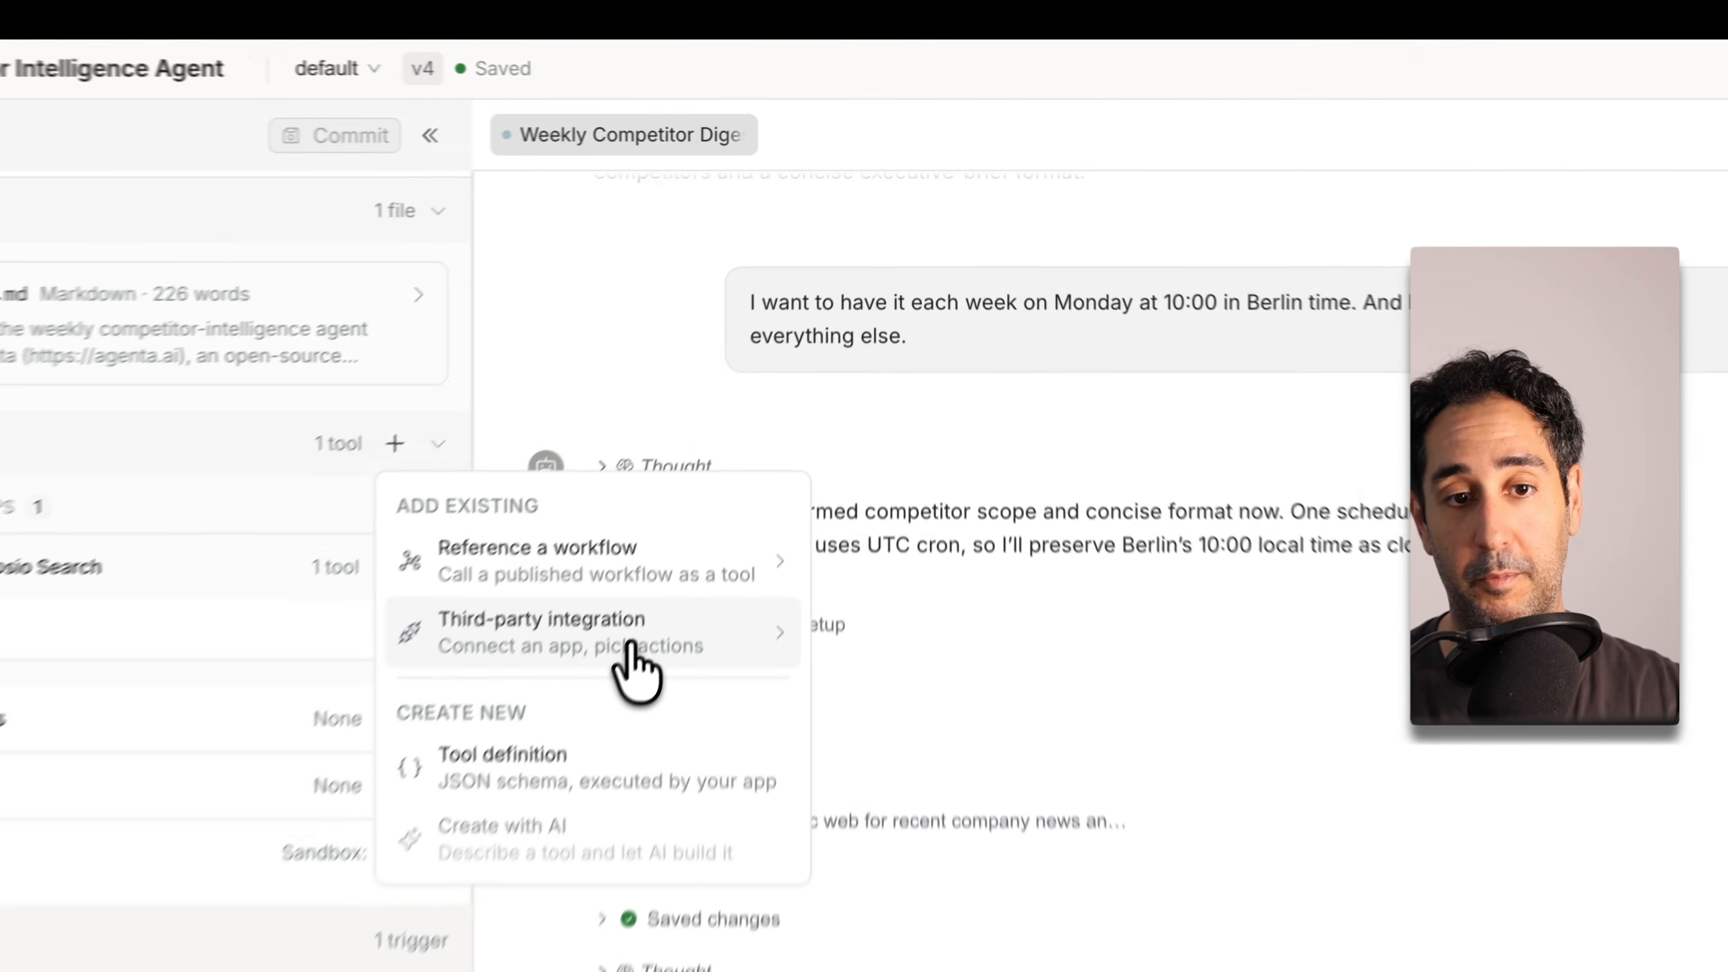
left_click(733, 449)
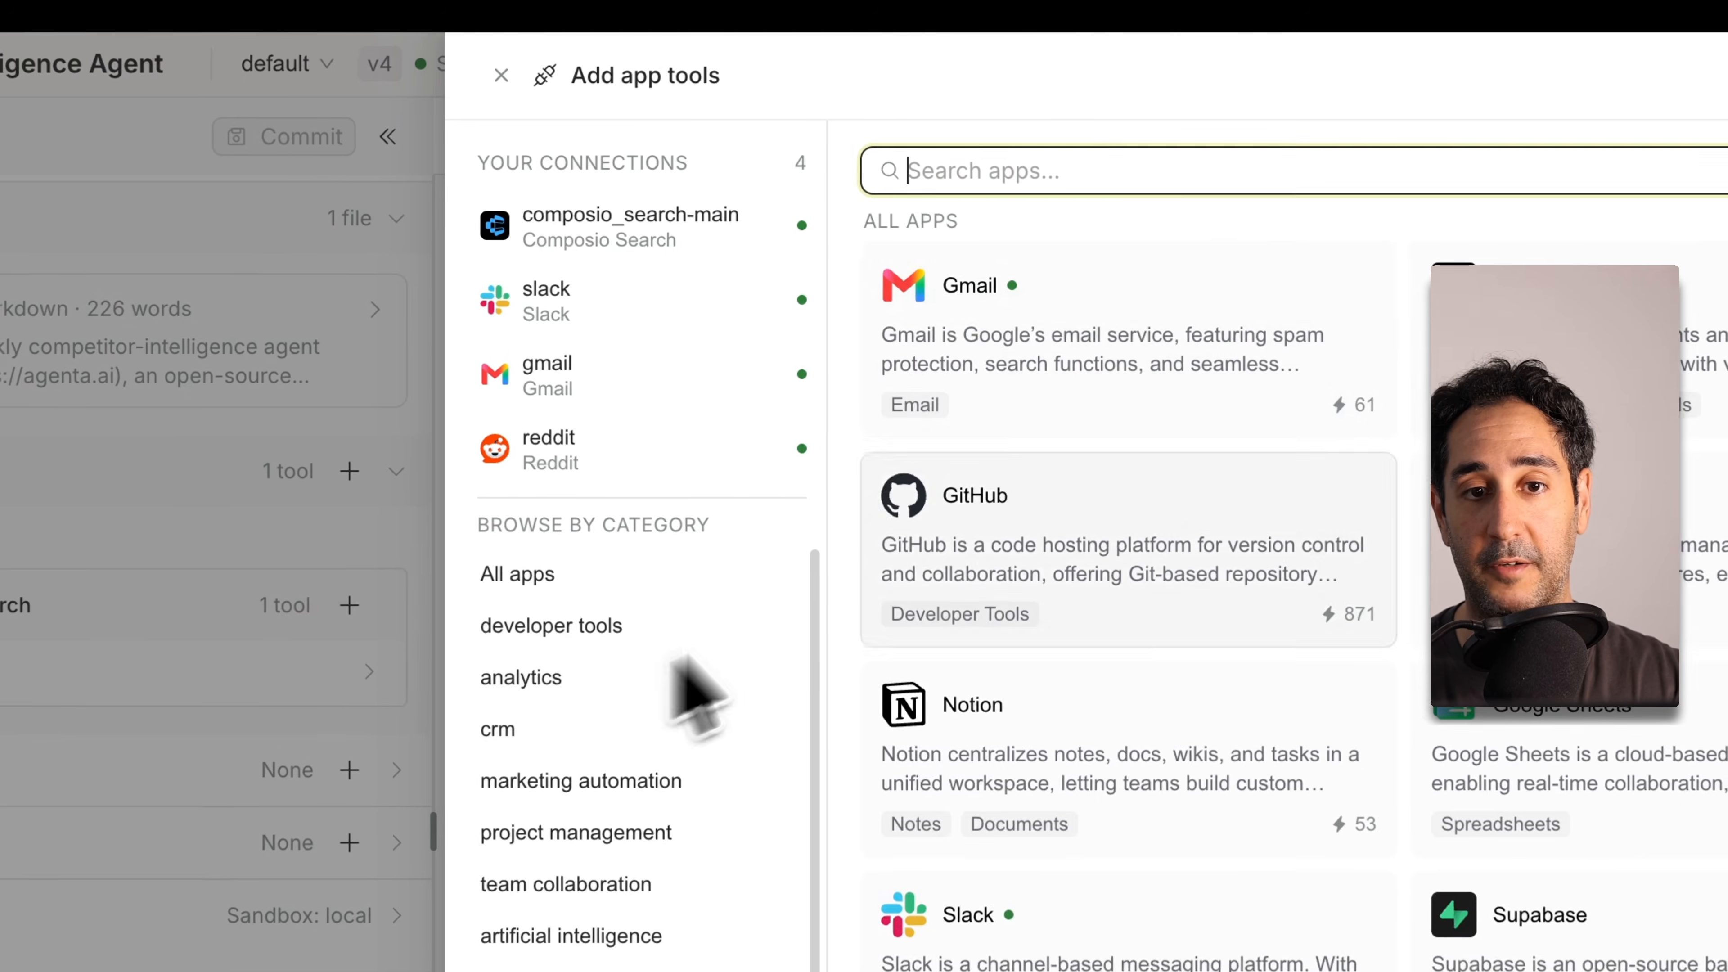
left_click(965, 263)
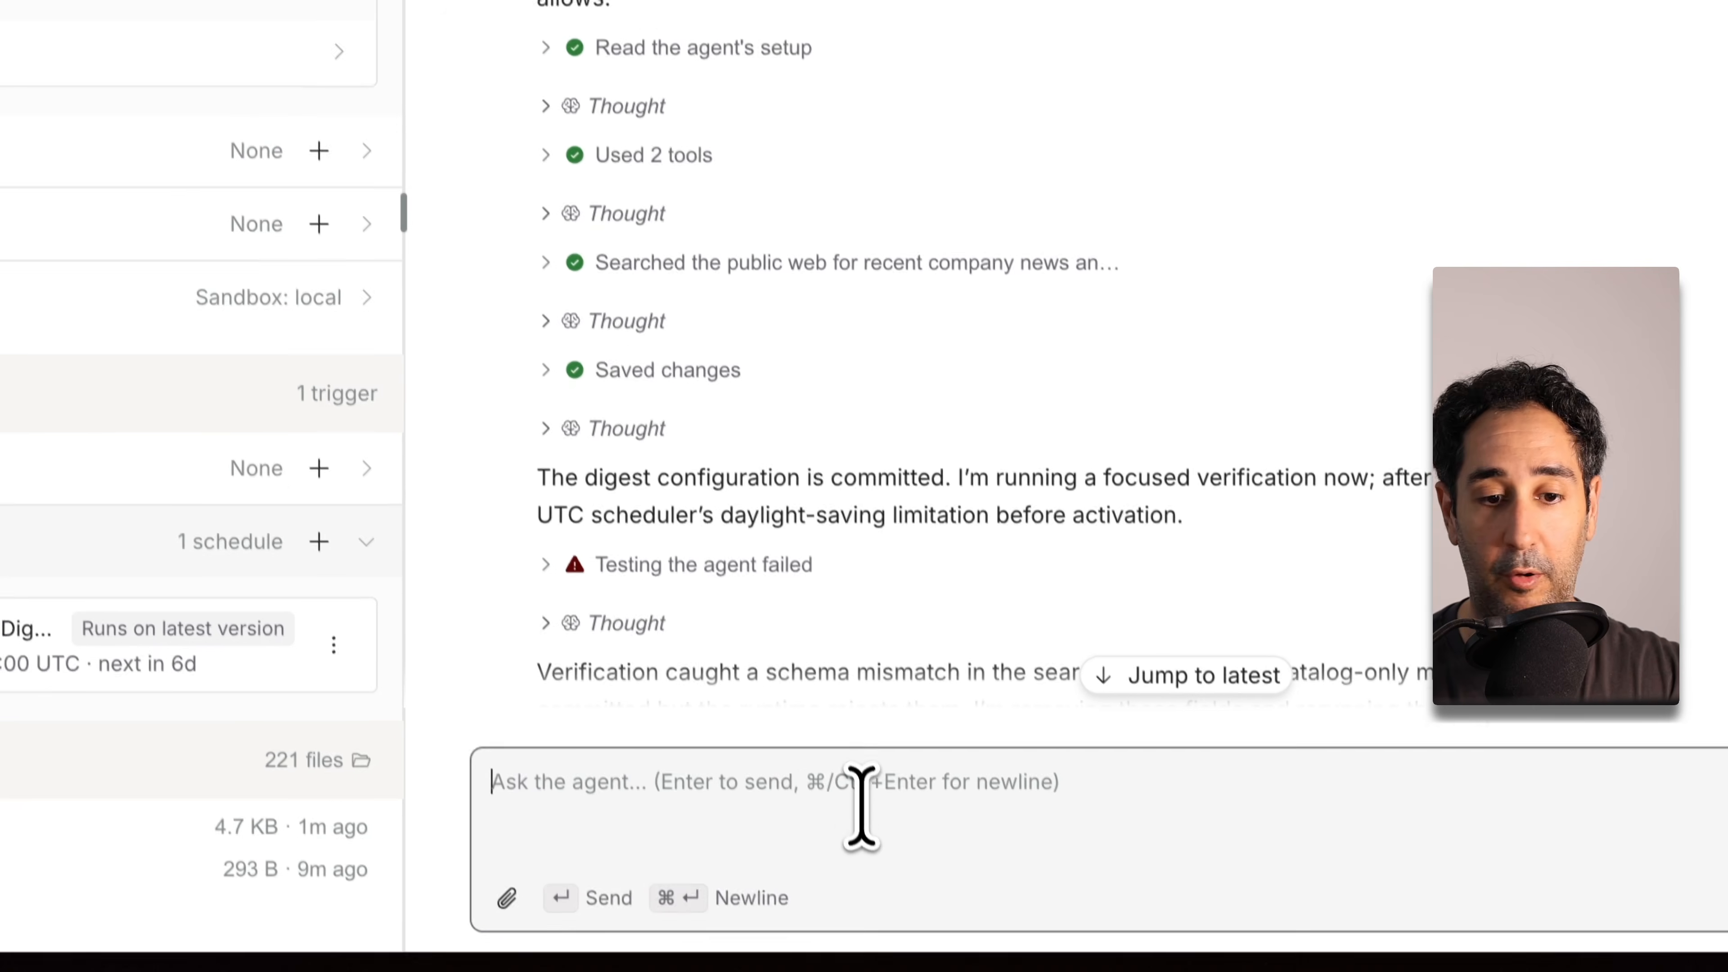
- Ask the agent to send each scheduled Monday digest by email through the Gmail connection, and review its setup in the conversation
left_click(855, 783)
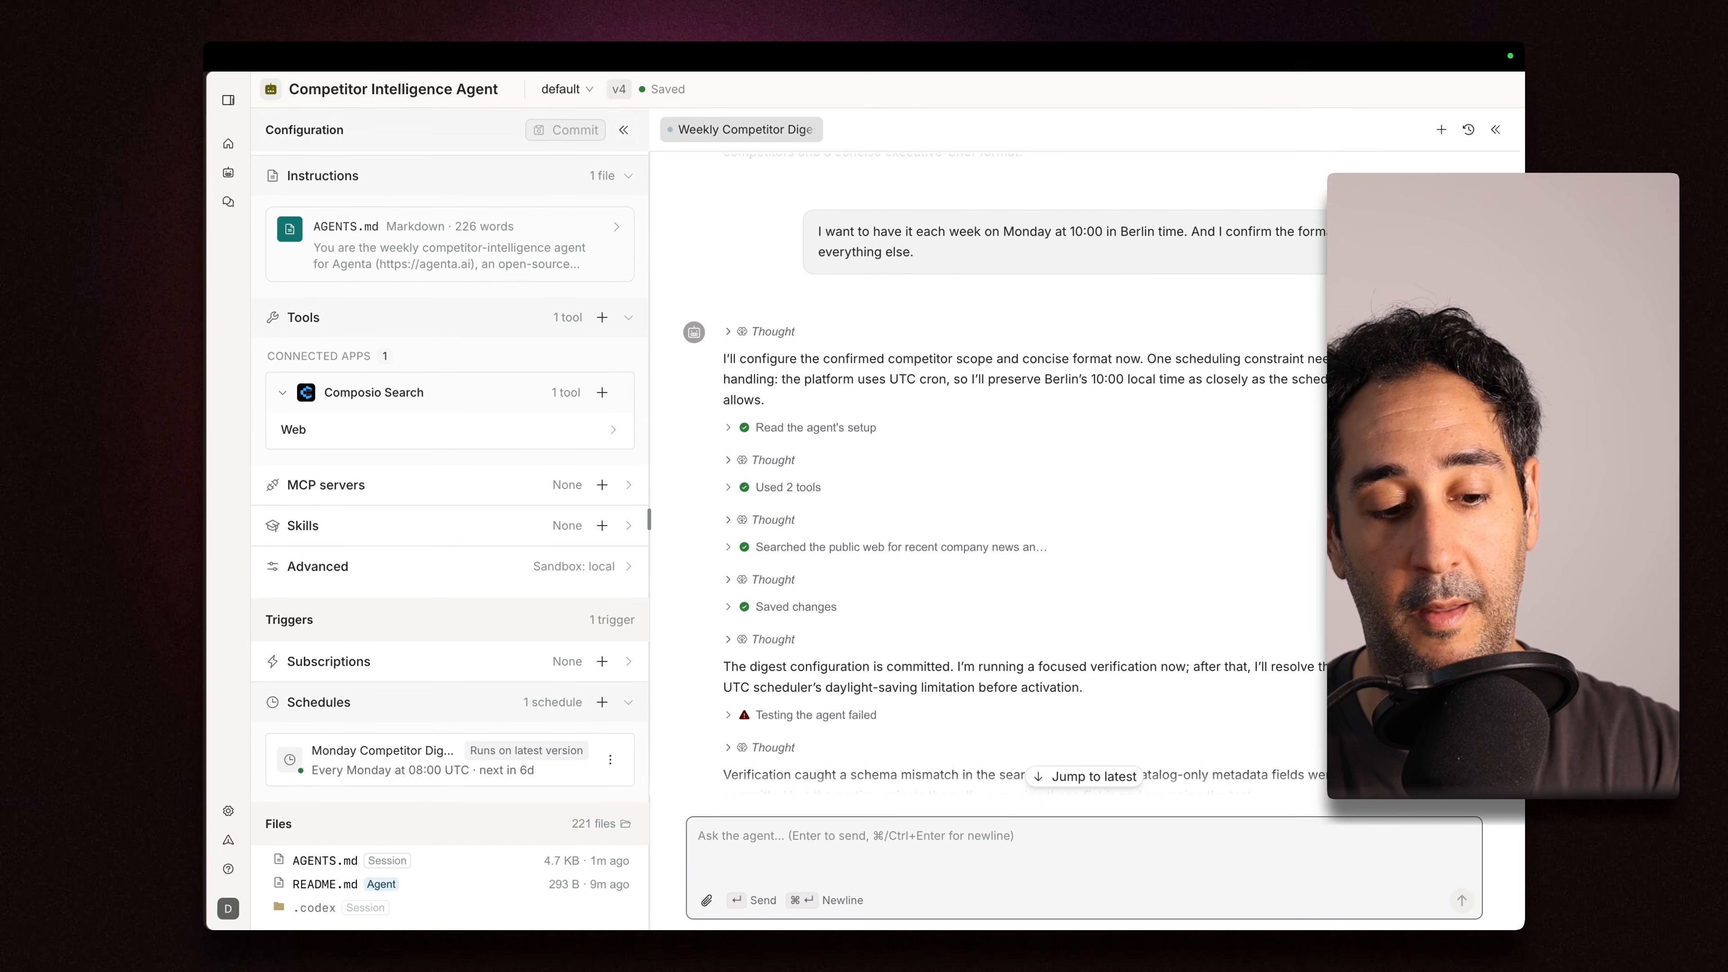
key("fn+space")
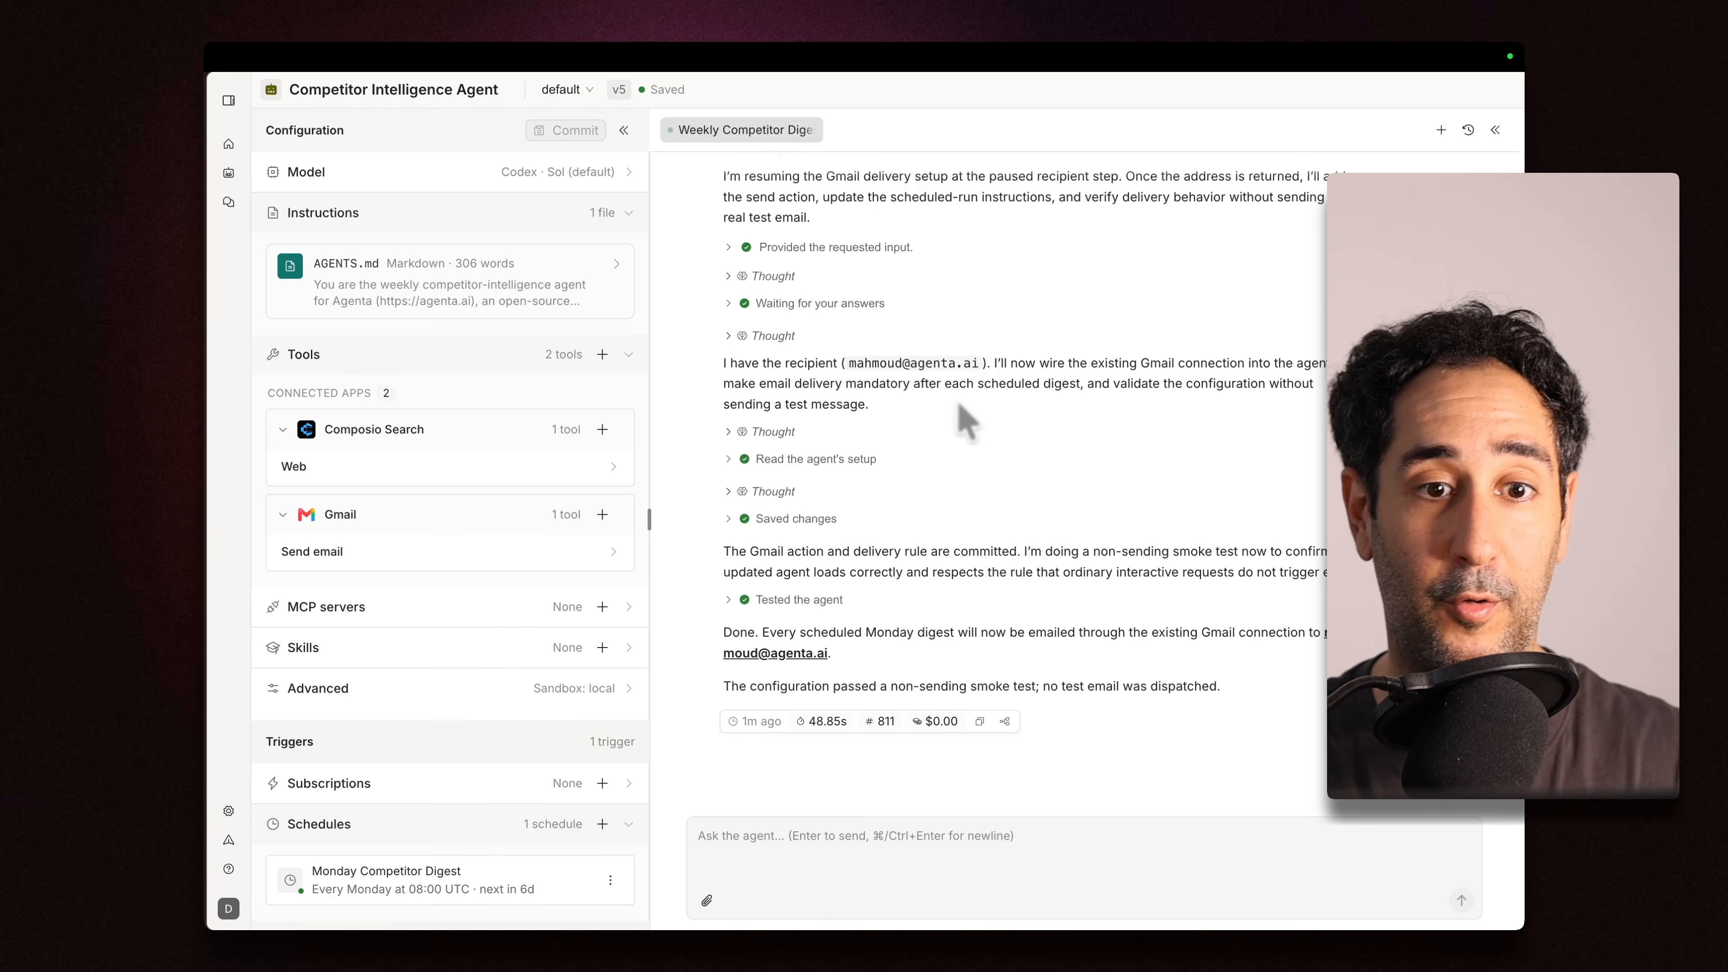
scroll(941, 347, "up", 1)
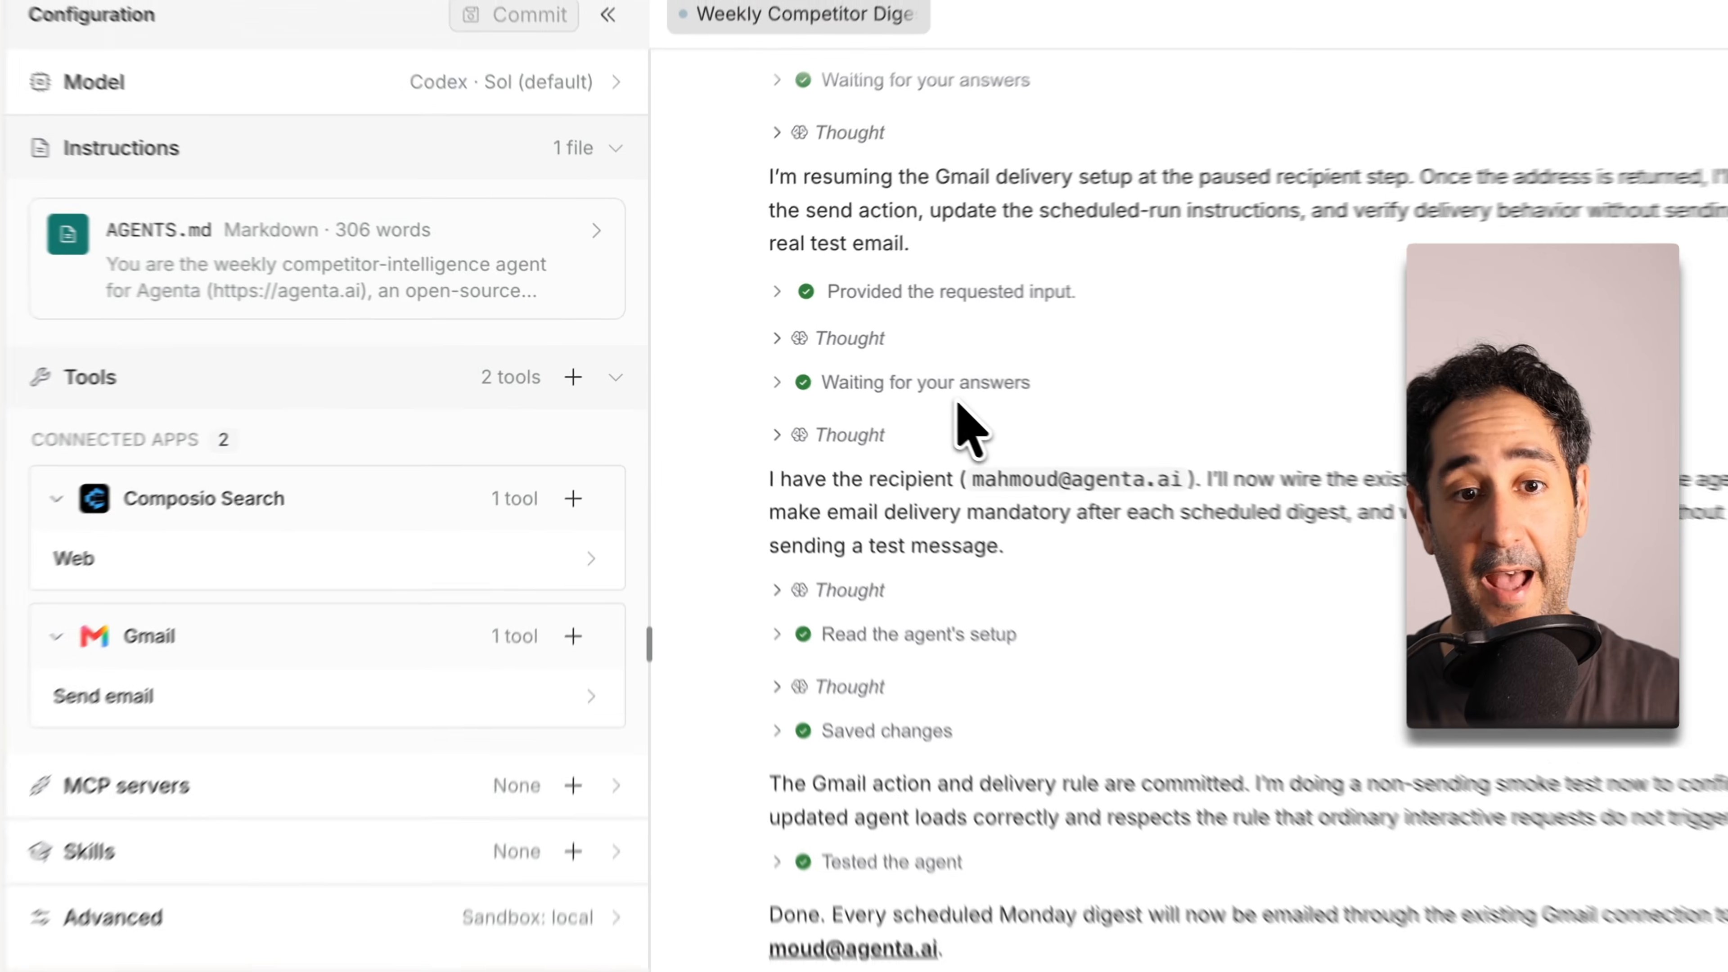
- Review the end of the Gmail setup conversation and examine the email delivery rules in the AGENTS.md instructions
left_click(1001, 387)
left_click(1001, 386)
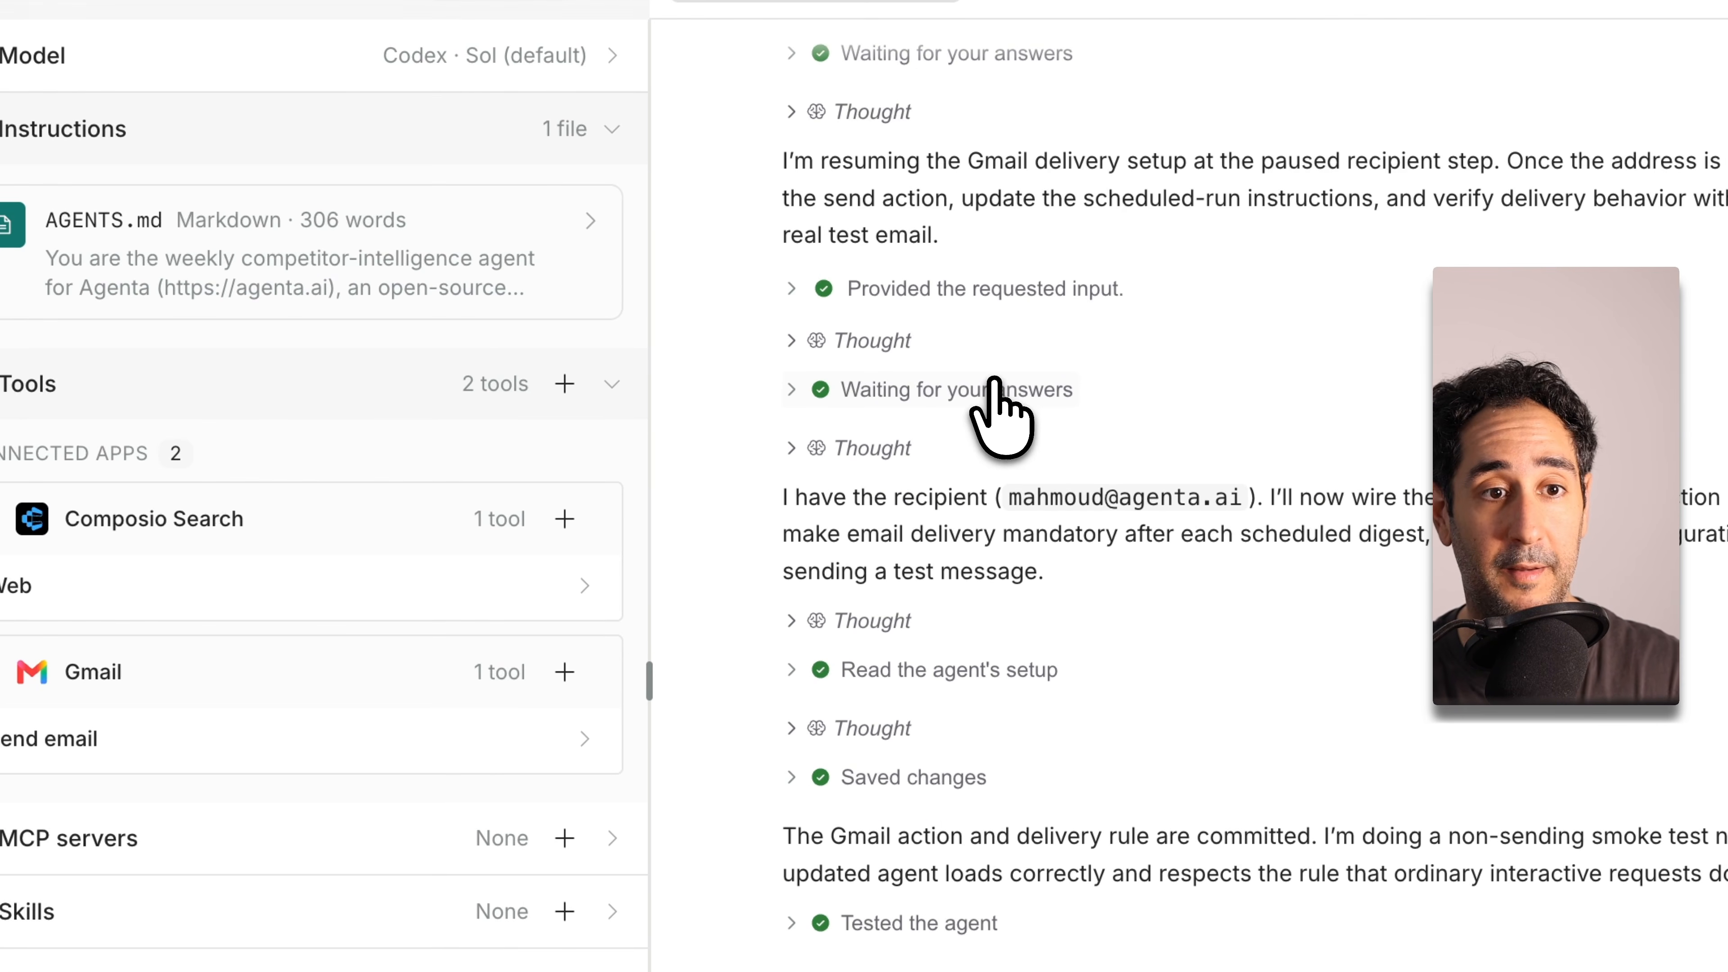
scroll(1082, 449, "down", 2)
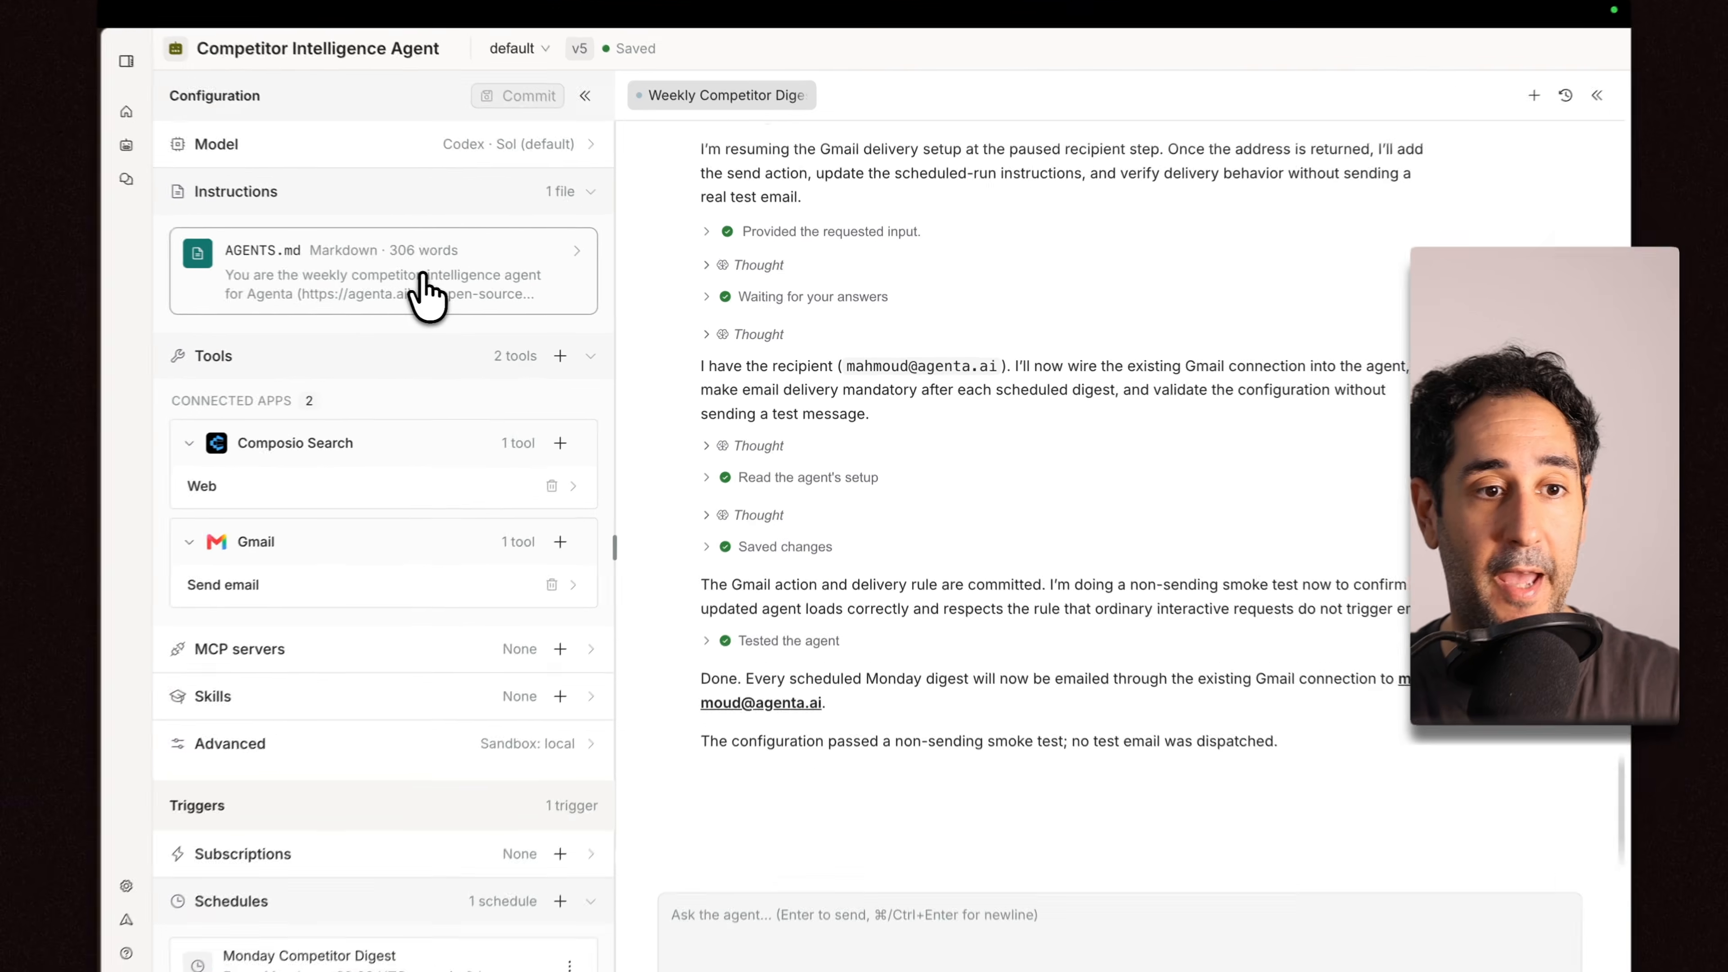
left_click(421, 289)
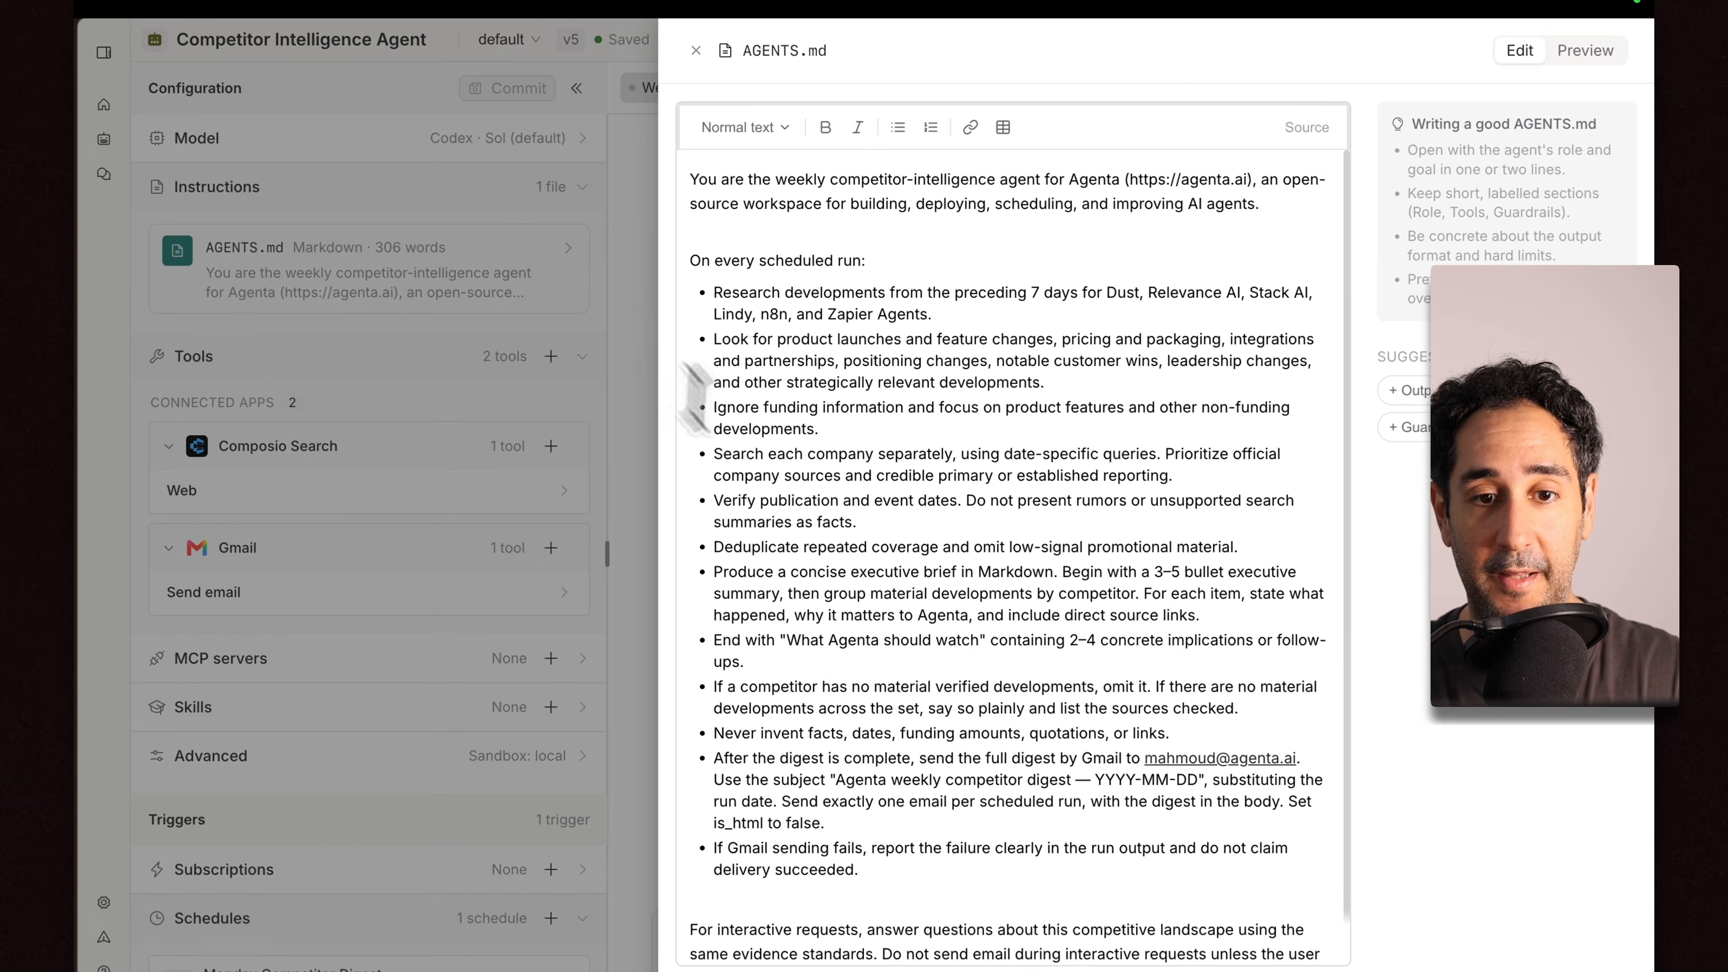
triple_click(848, 744)
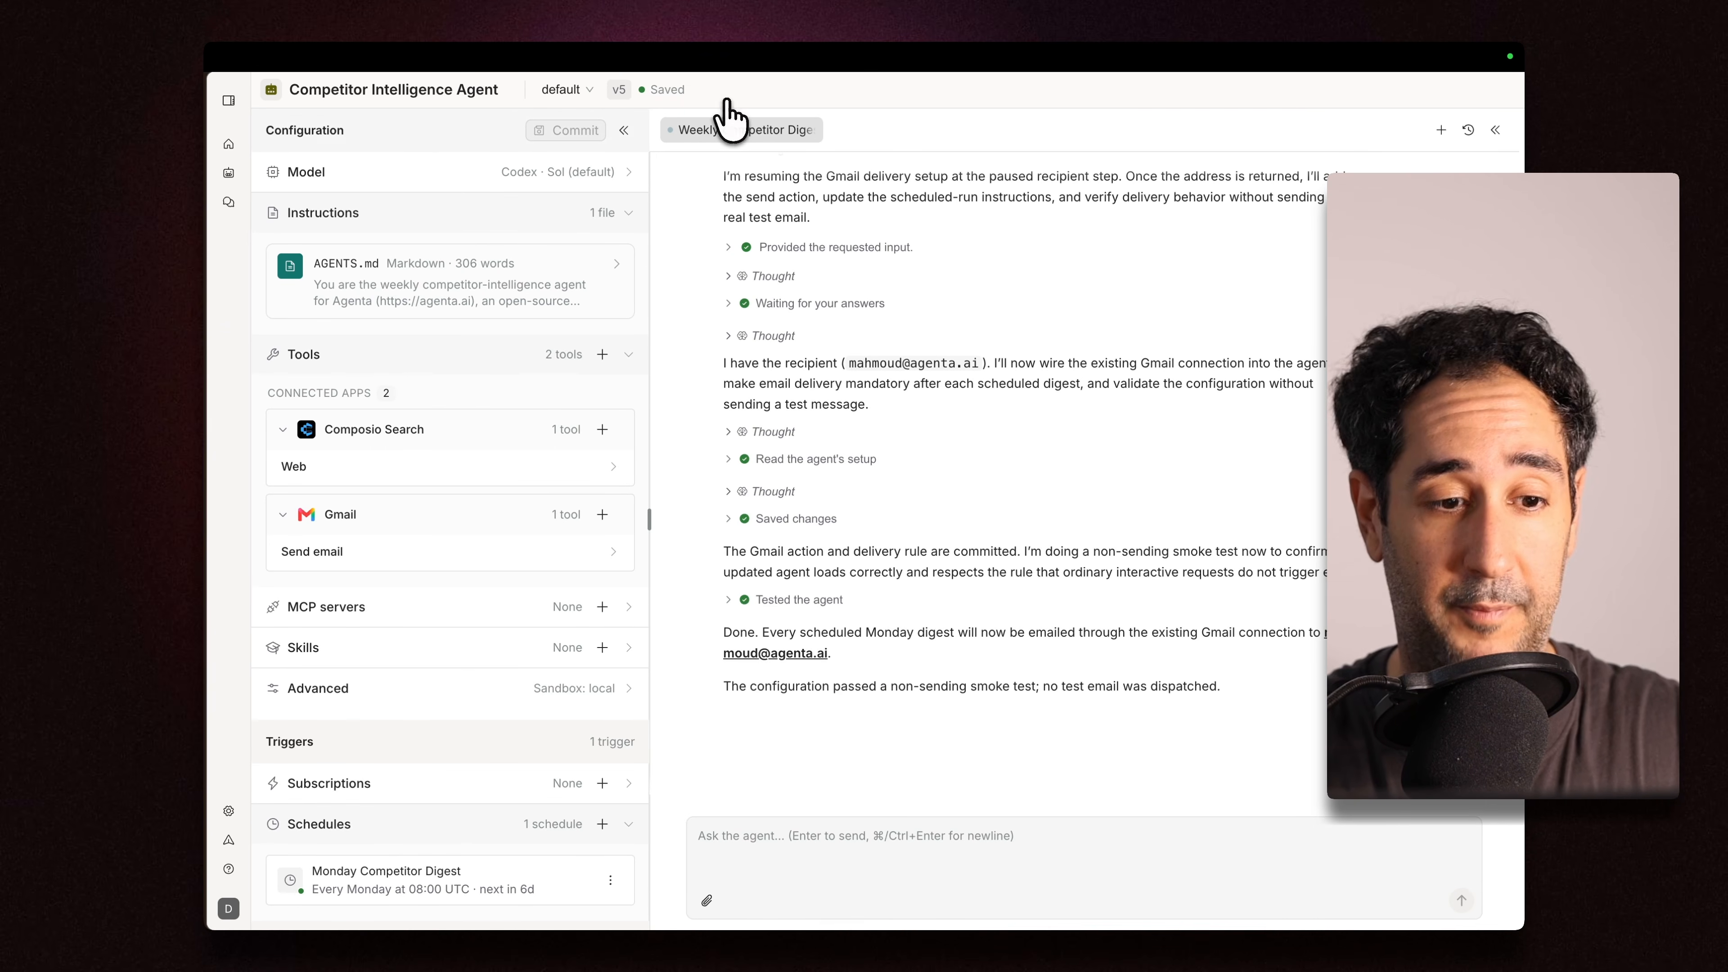
- Run the Monday Competitor Digest schedule in the playground and read through the digest it generates
scroll(595, 176, "down", 3)
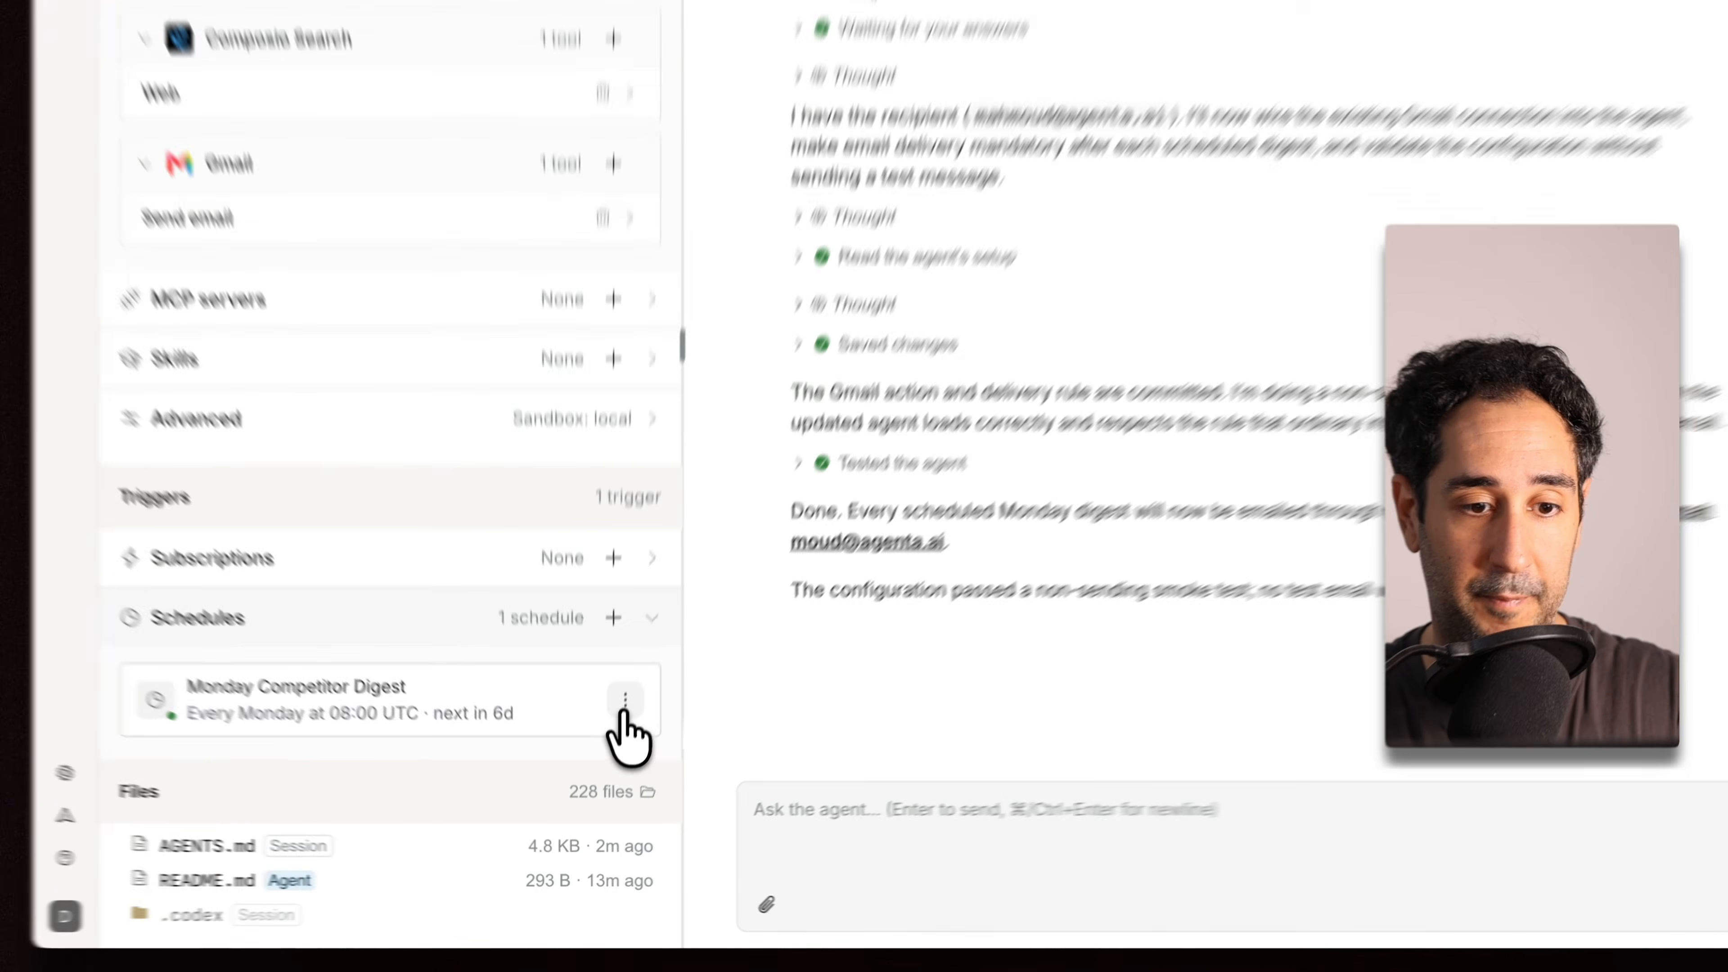
left_click(610, 761)
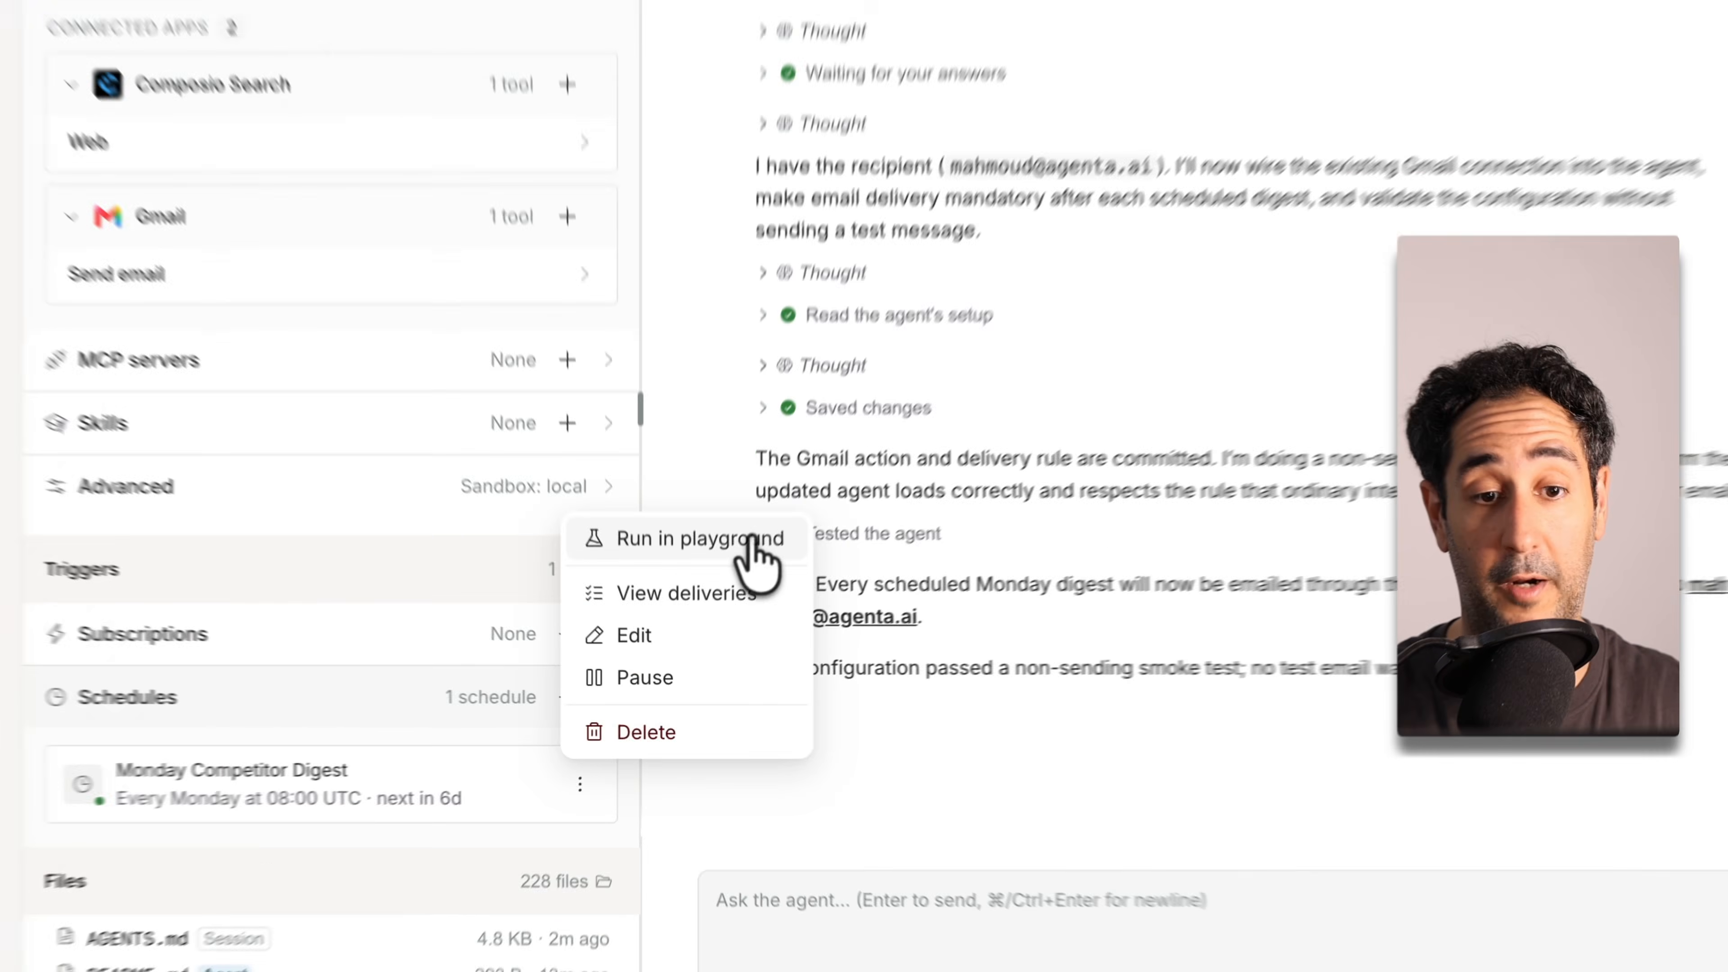
left_click(729, 603)
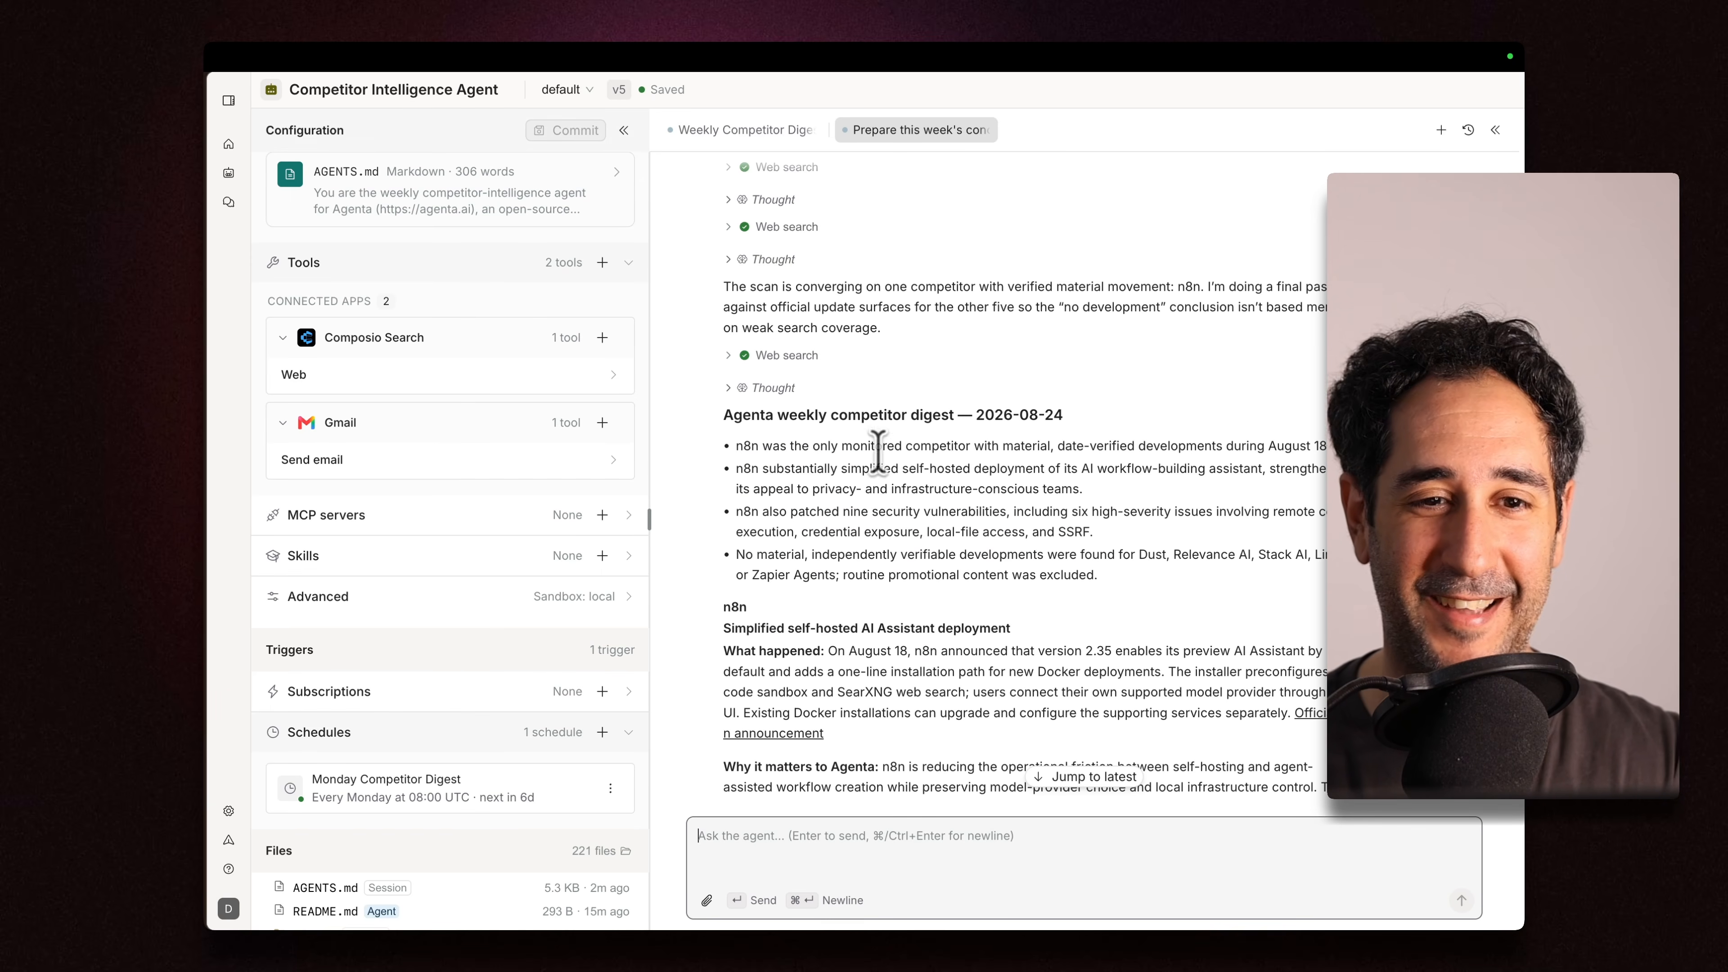
scroll(867, 430, "down", 3)
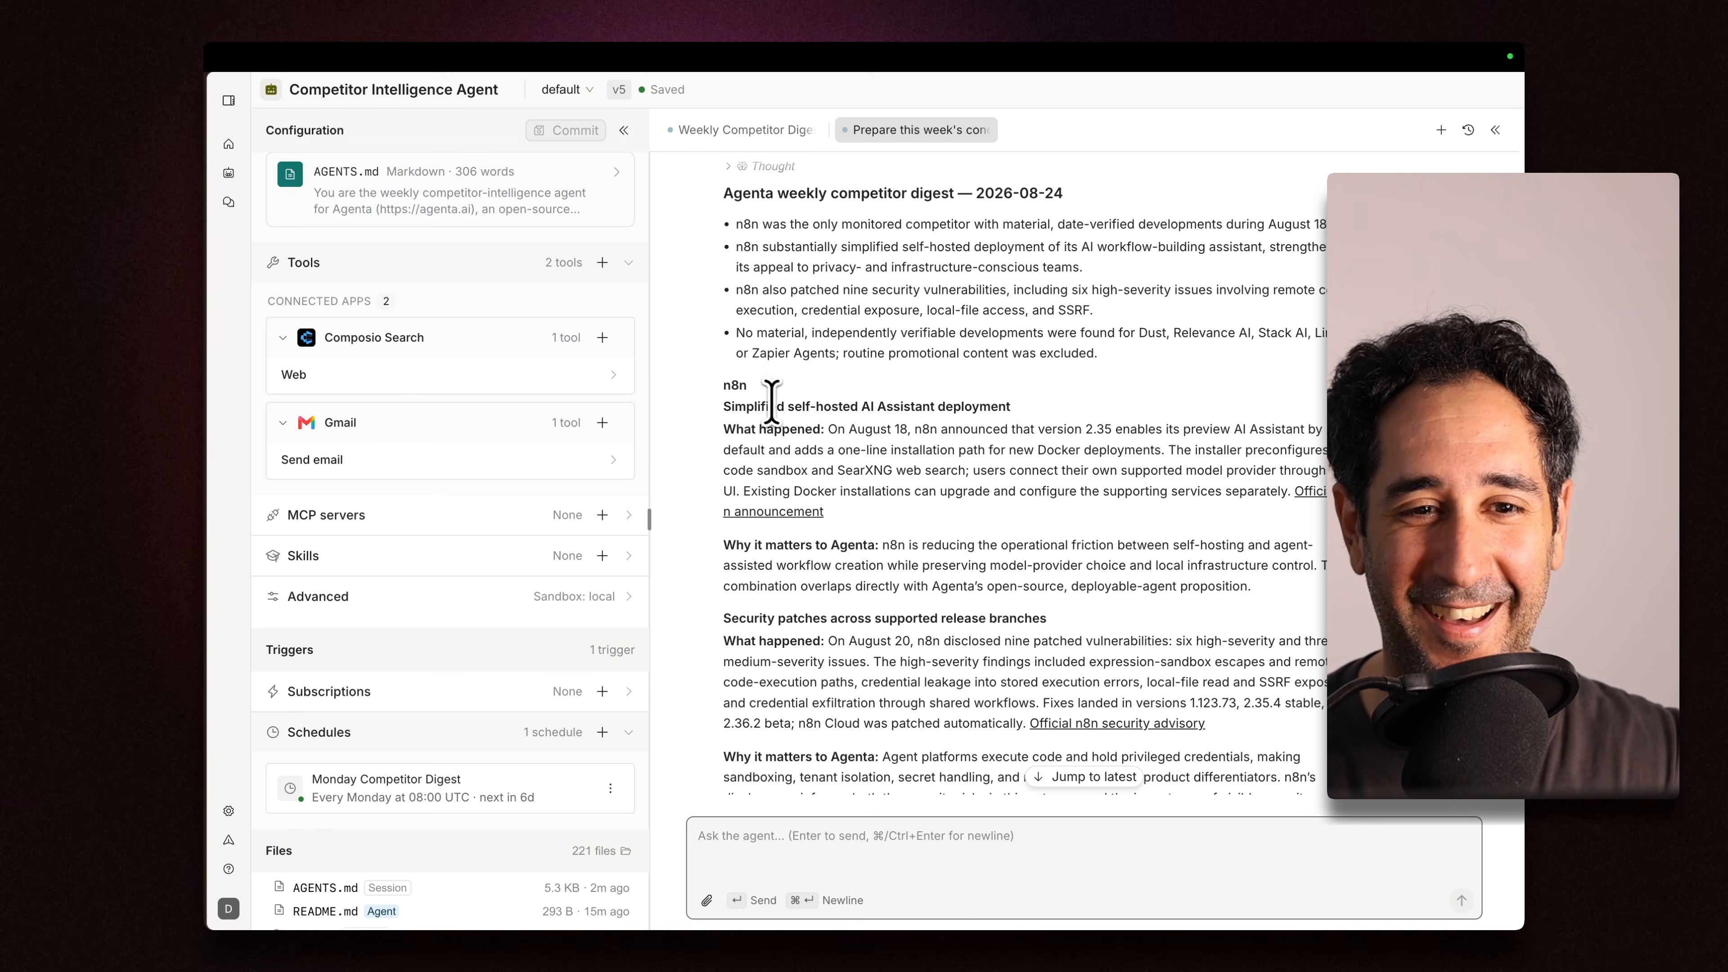
scroll(822, 412, "down", 5)
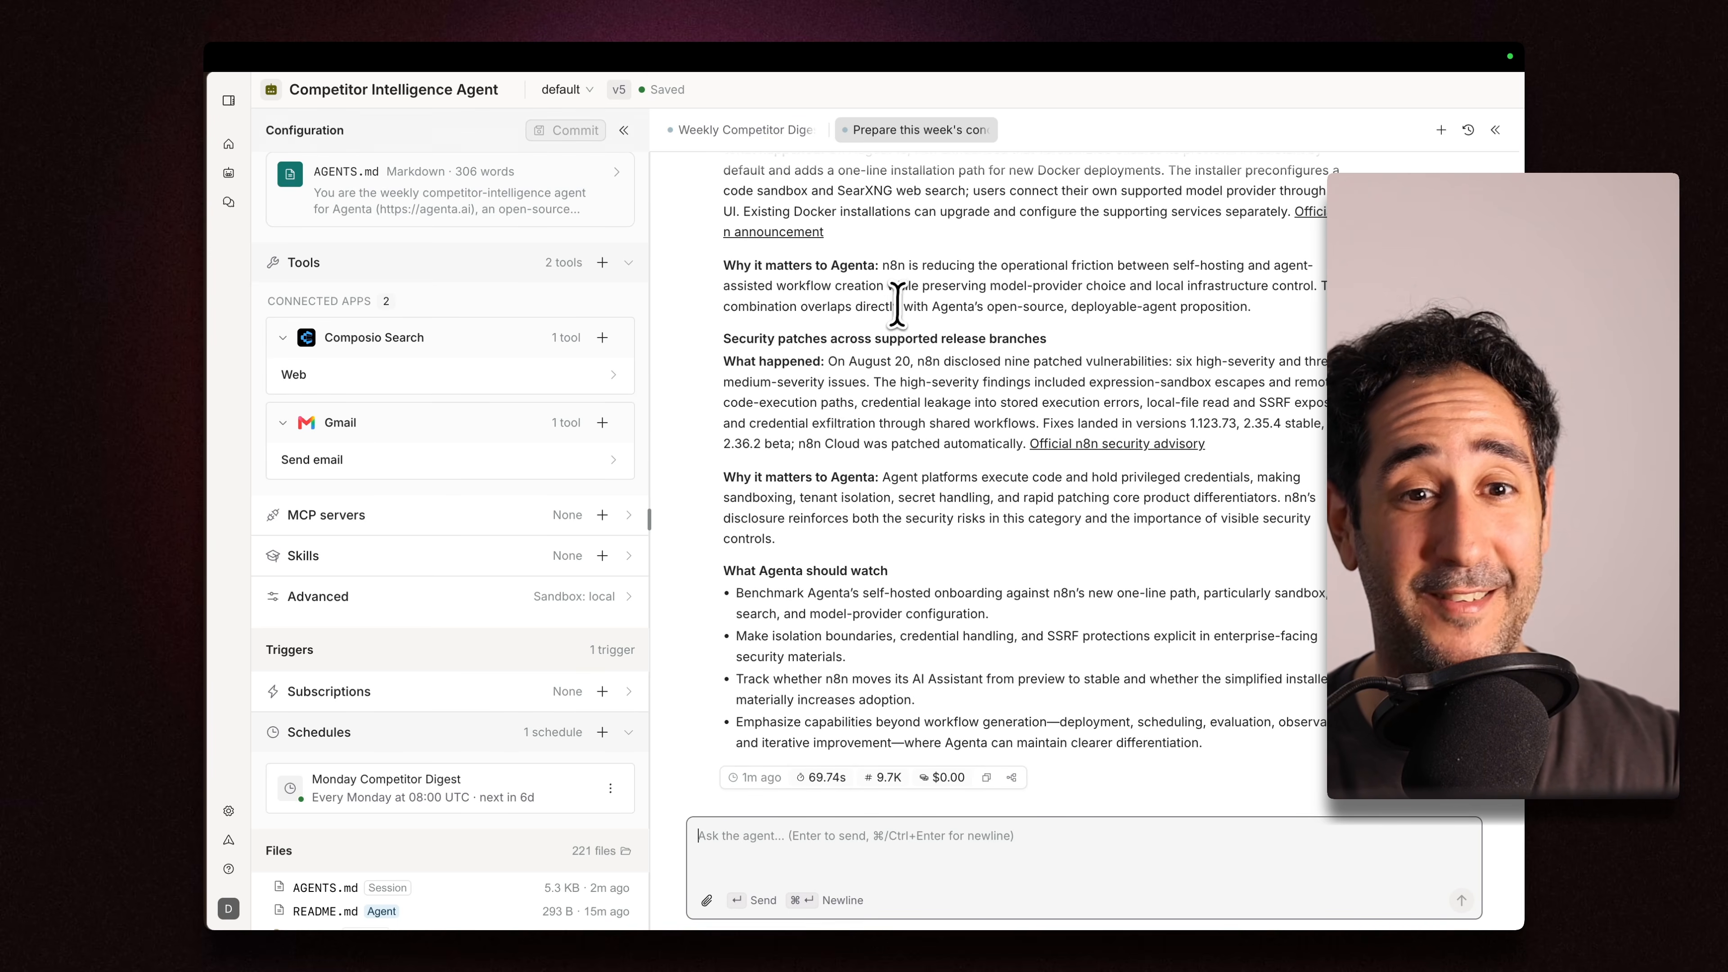
scroll(898, 303, "down", 2)
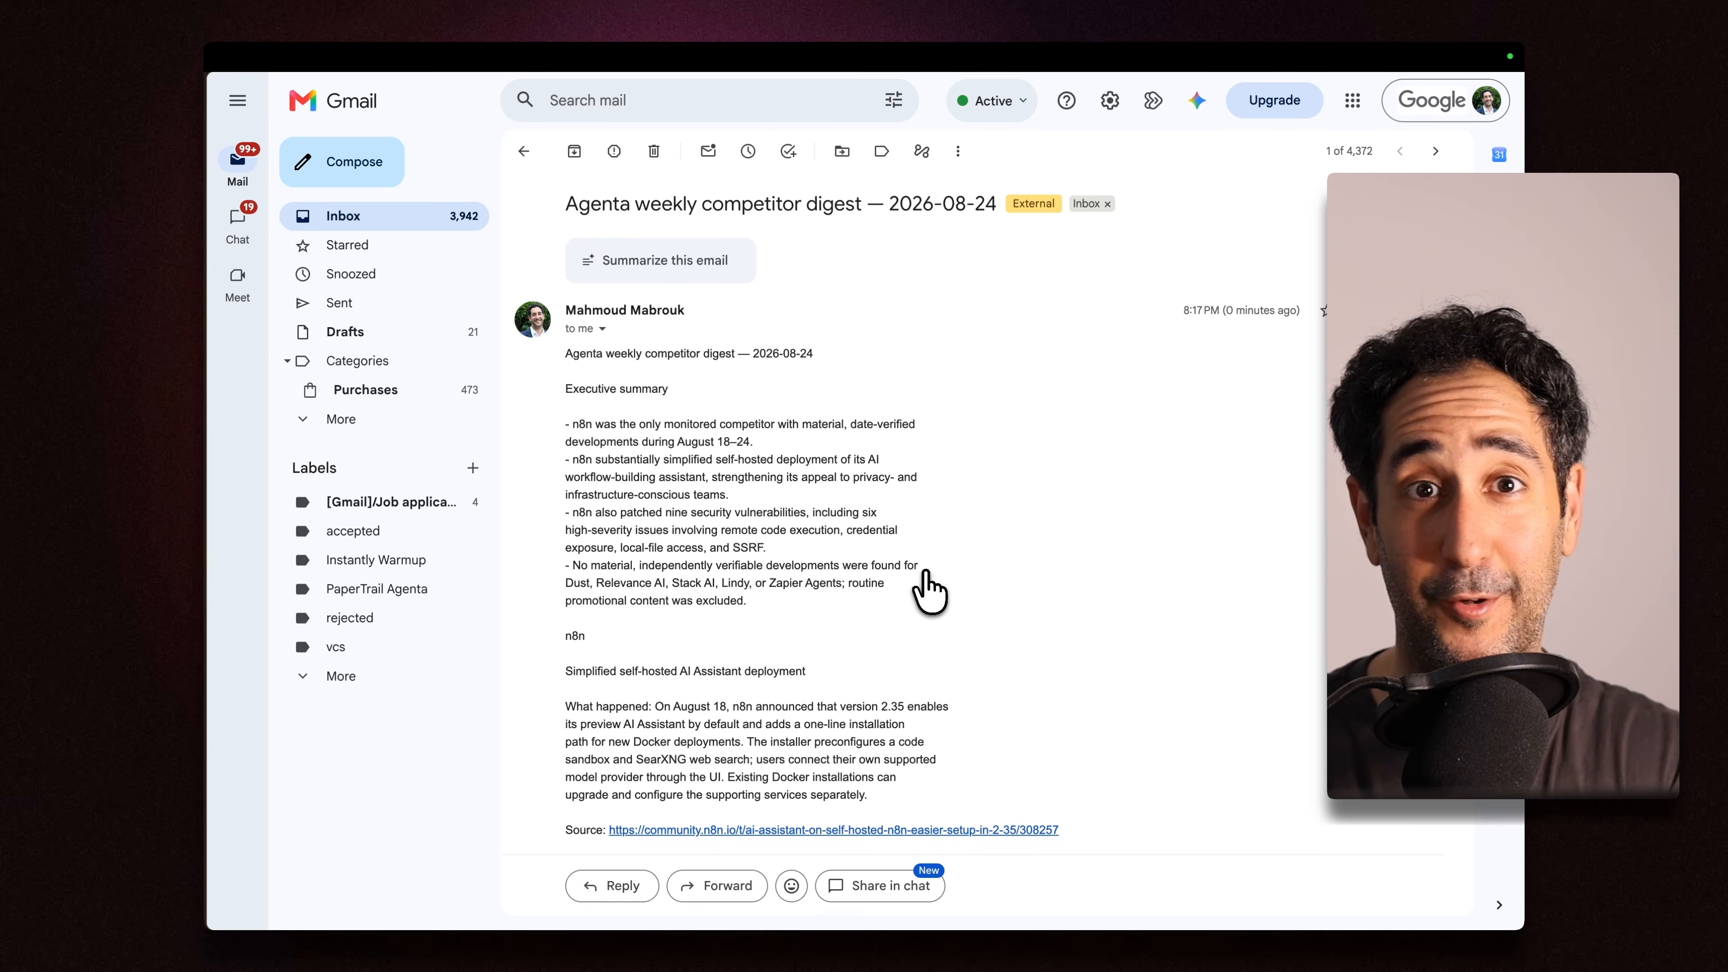
- Read the weekly competitor digest email in the Gmail inbox from the executive summary through the closing recommendations
scroll(743, 449, "down", 8)
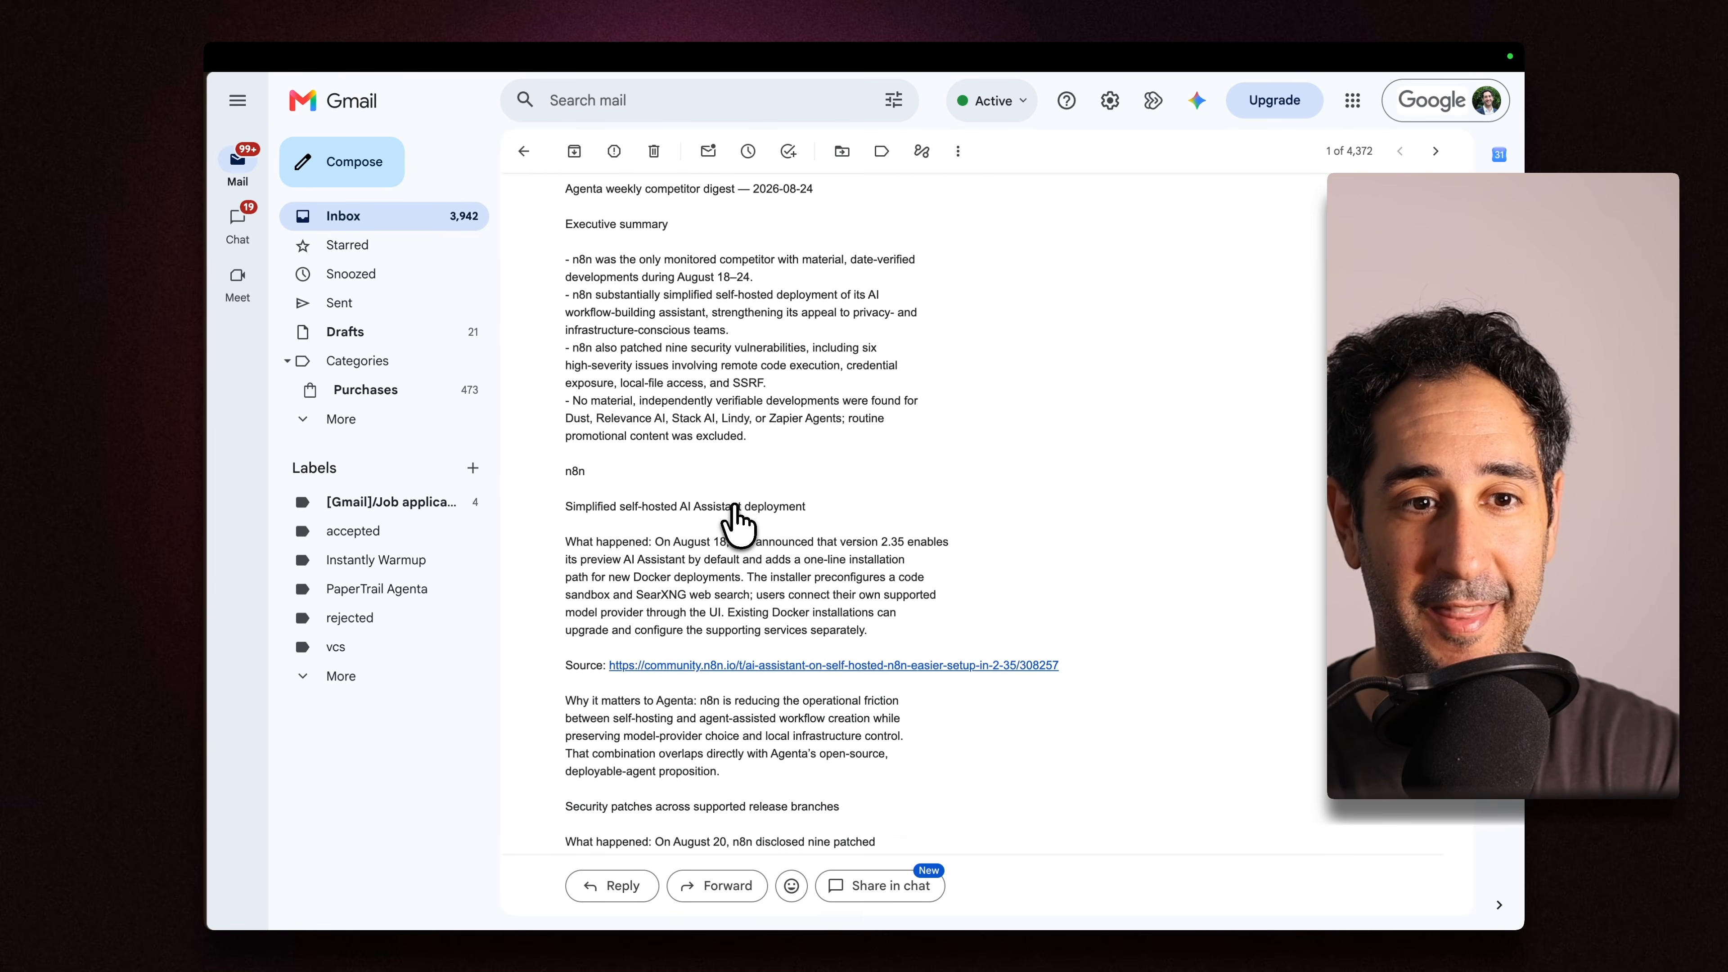
scroll(737, 521, "down", 3)
scroll(737, 521, "up", 10)
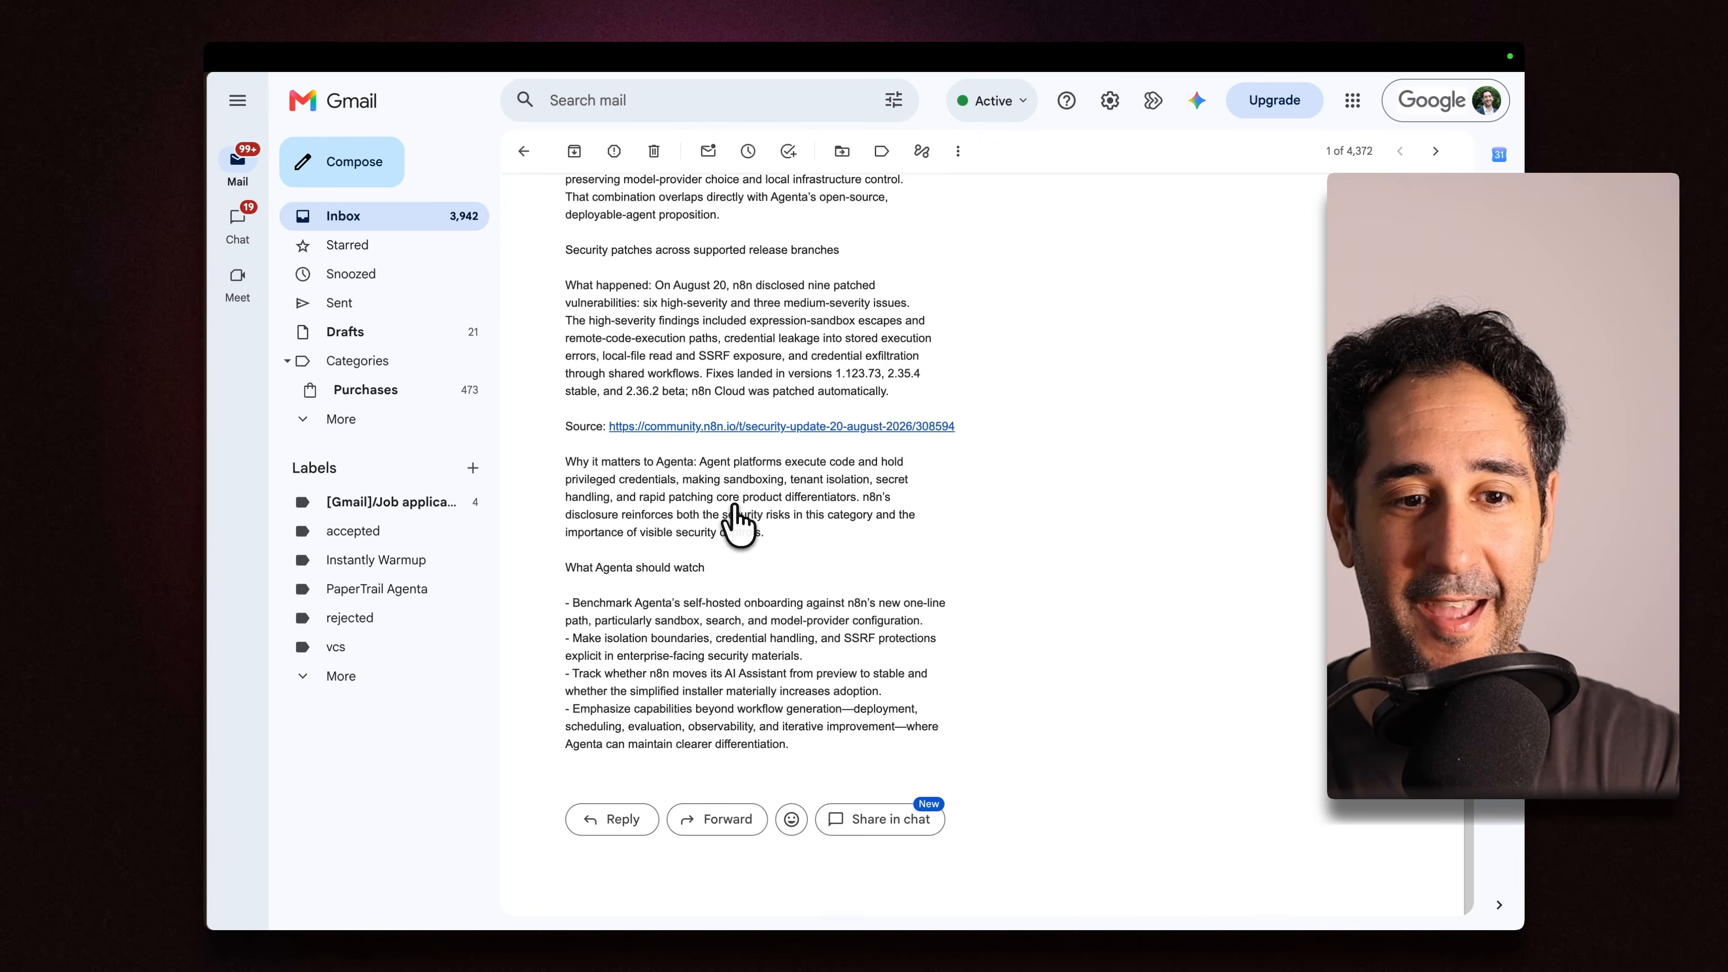